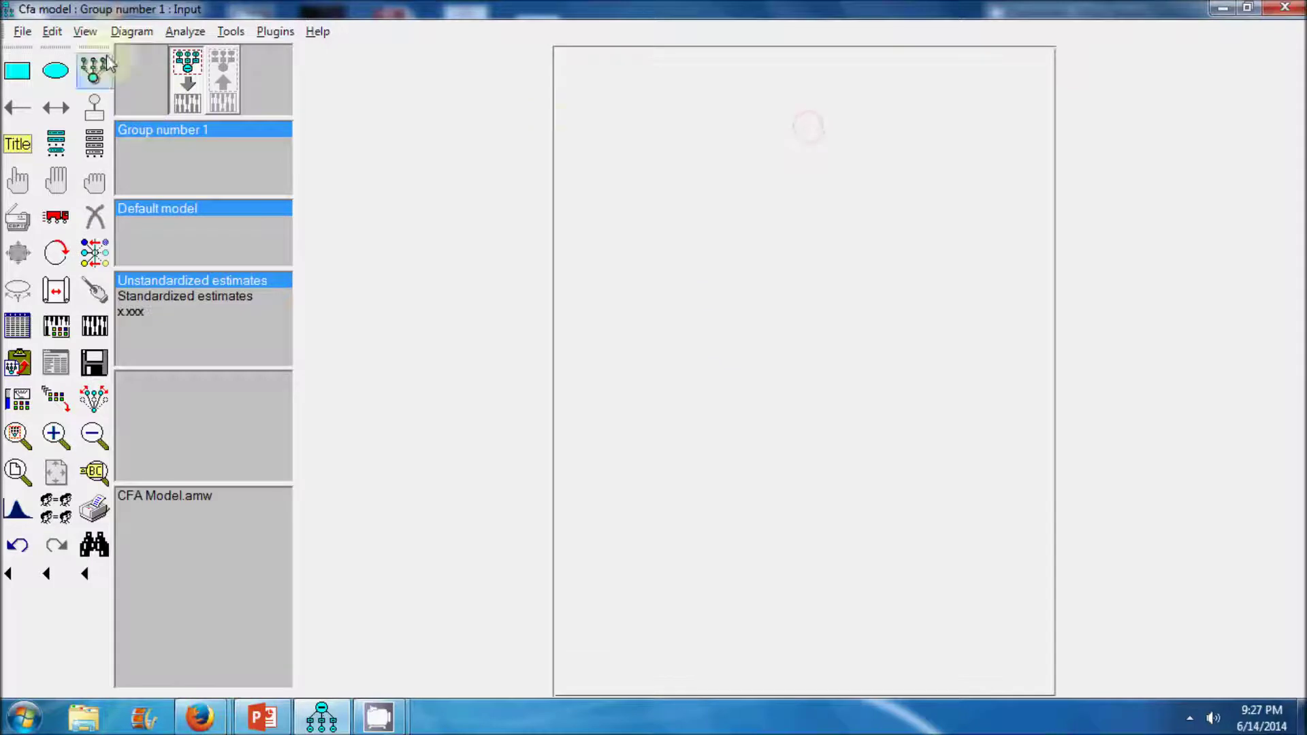
# - Set the page orientation to Landscape in Interface Properties' Page Layout and apply it
pyautogui.click(89, 32)
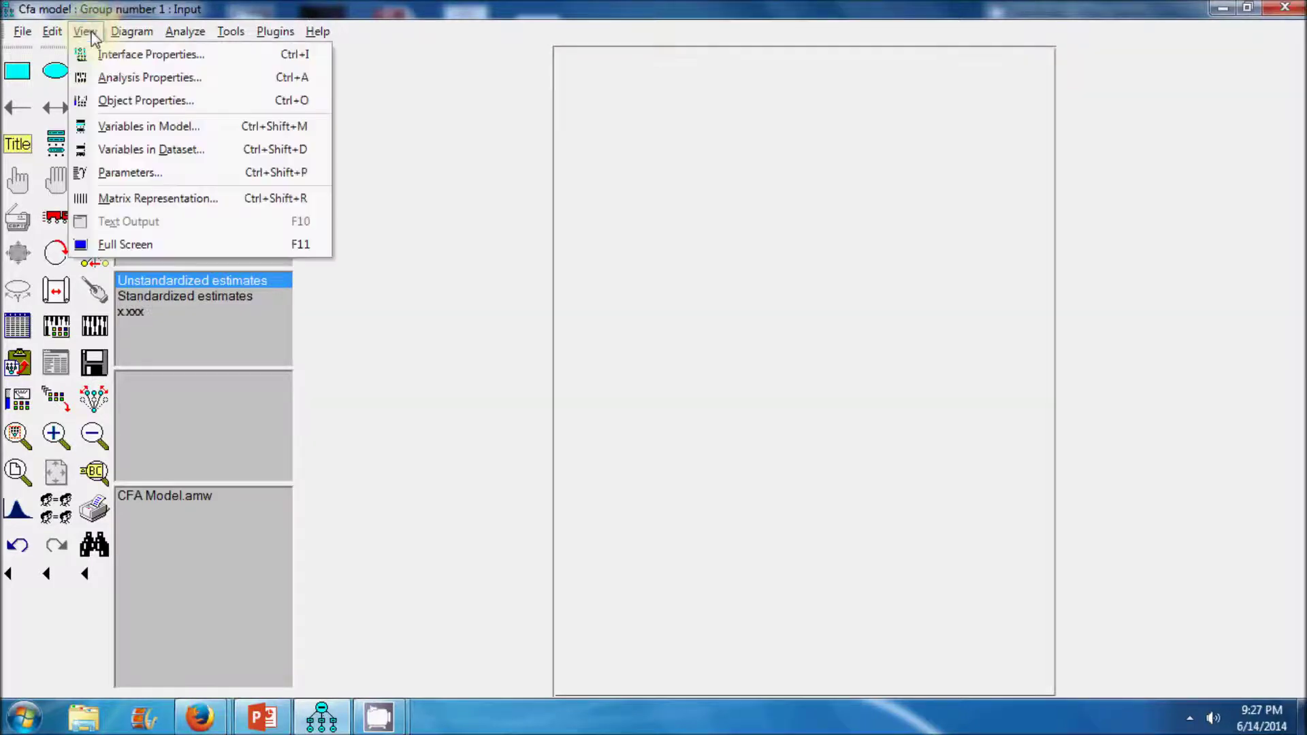
pyautogui.click(121, 57)
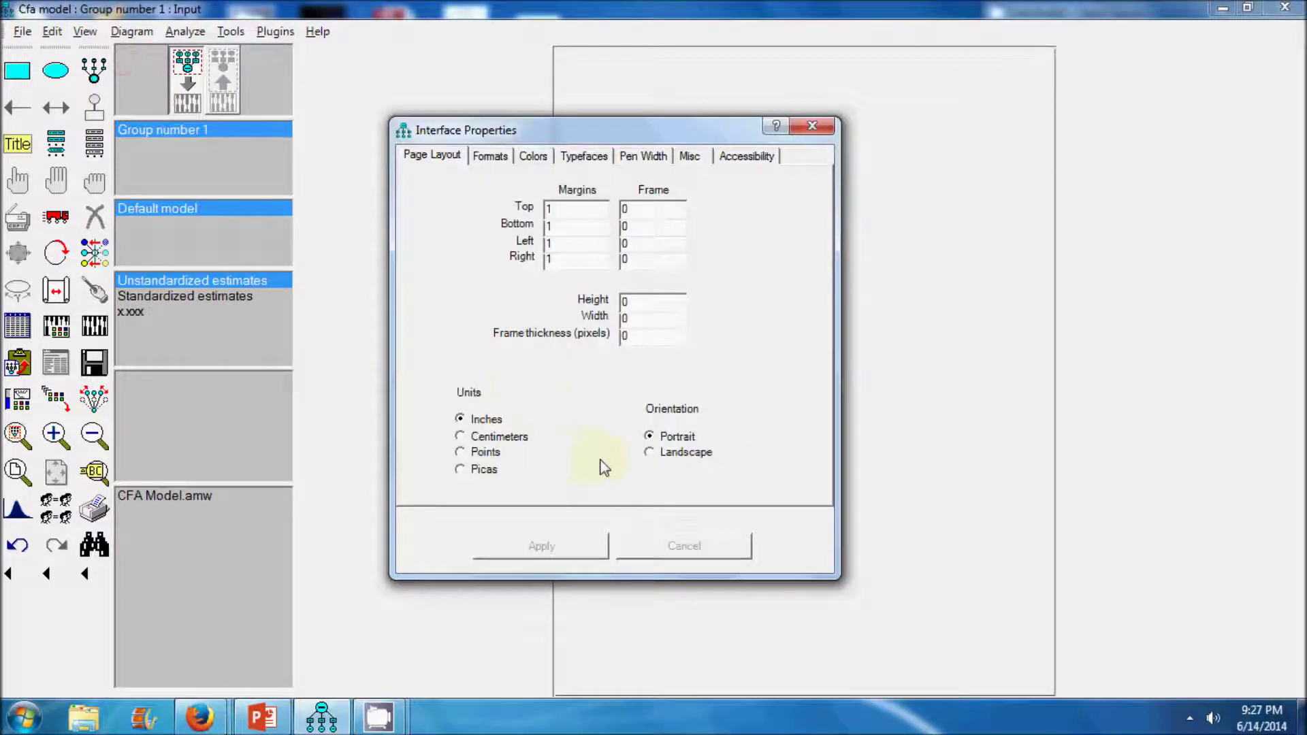
pyautogui.click(651, 454)
pyautogui.click(568, 553)
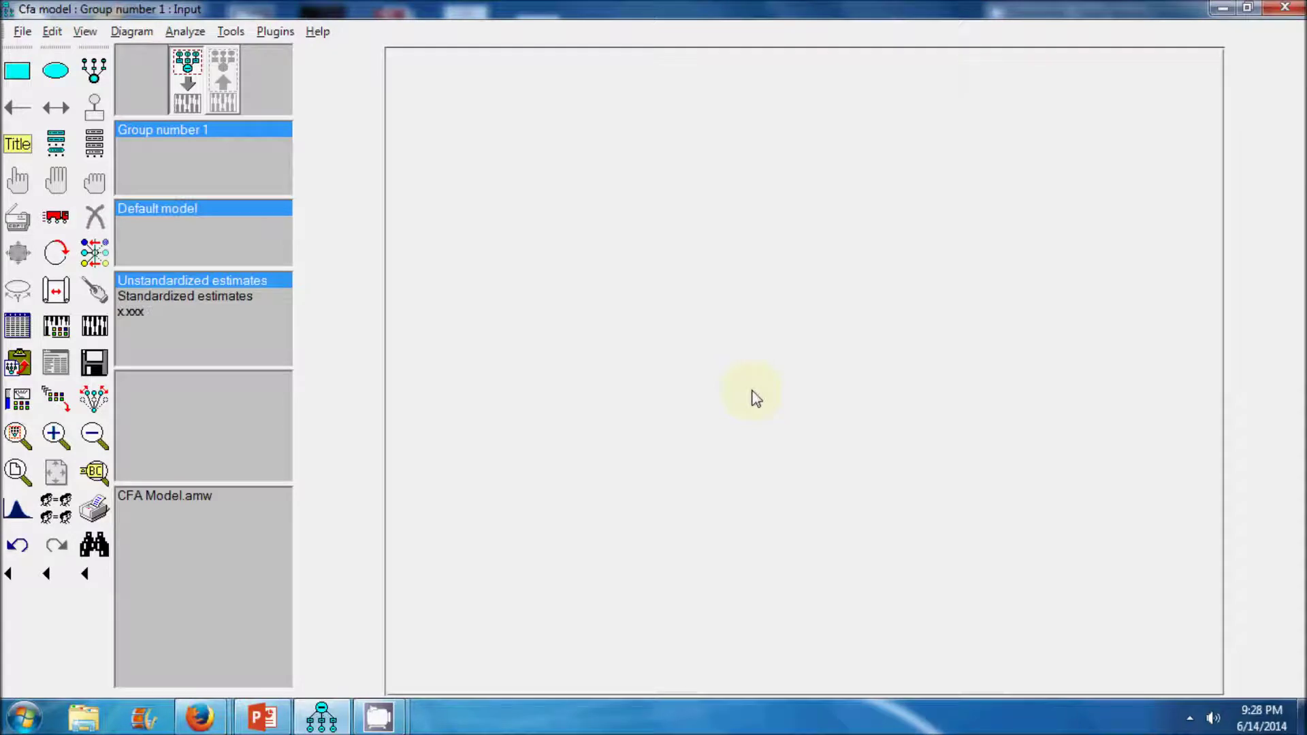
# - Draw a latent variable near the page centre with six indicators and error terms
pyautogui.click(96, 75)
pyautogui.click(760, 351)
pyautogui.click(761, 350)
pyautogui.click(760, 351)
pyautogui.click(760, 350)
pyautogui.click(760, 351)
pyautogui.click(760, 351)
pyautogui.click(760, 351)
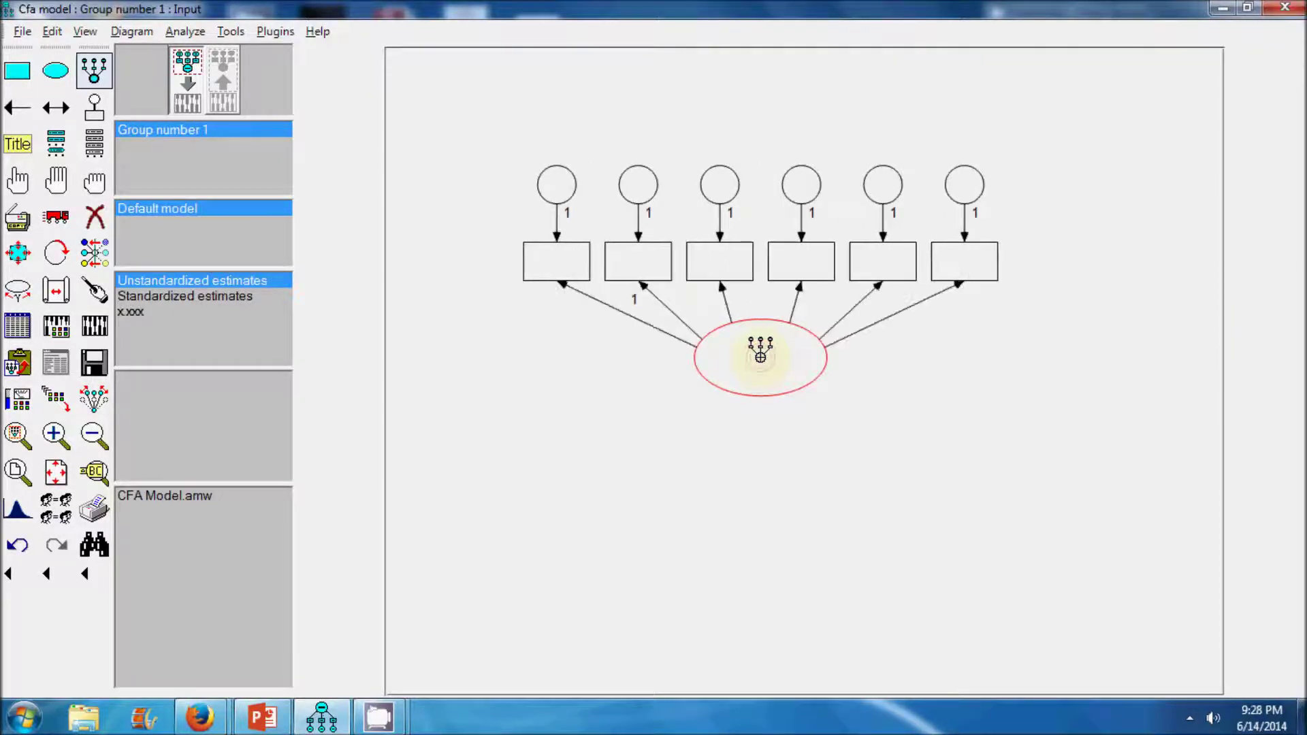
# - Rotate the six indicators around the factor so they face left
pyautogui.click(63, 261)
pyautogui.click(756, 390)
pyautogui.click(755, 389)
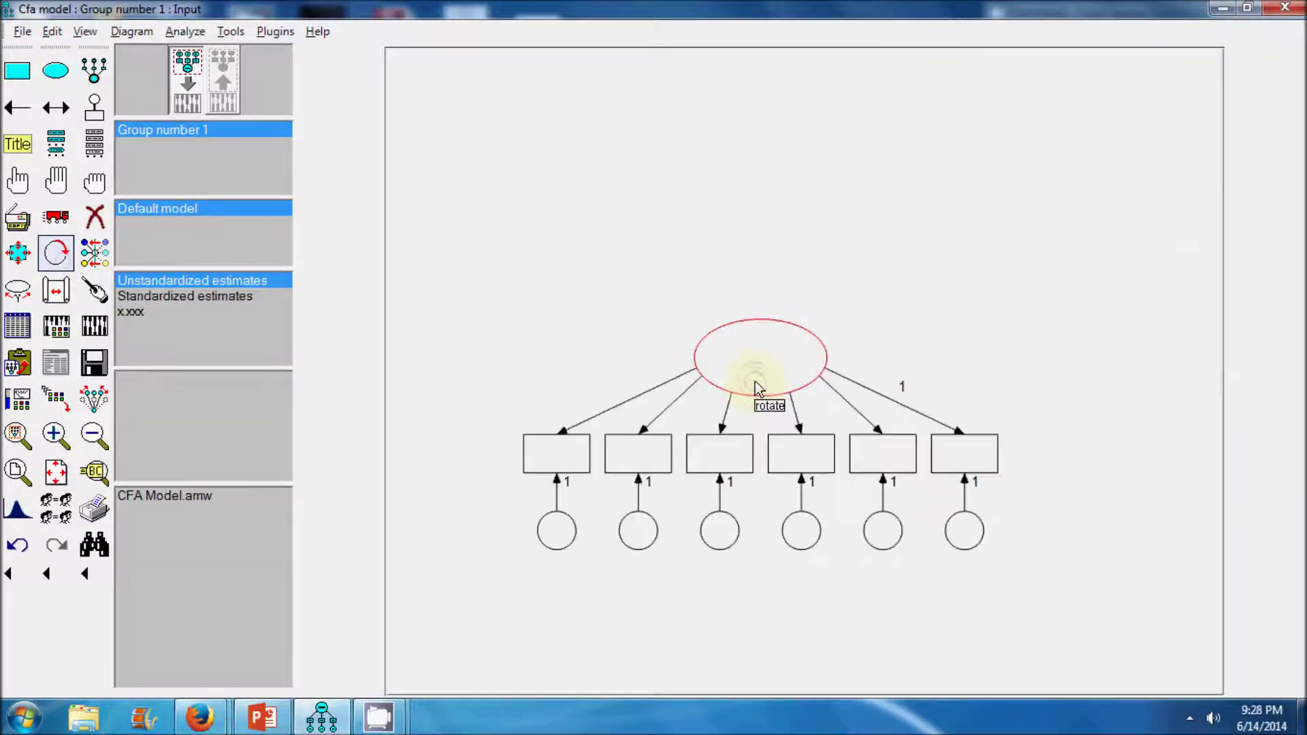
pyautogui.click(757, 391)
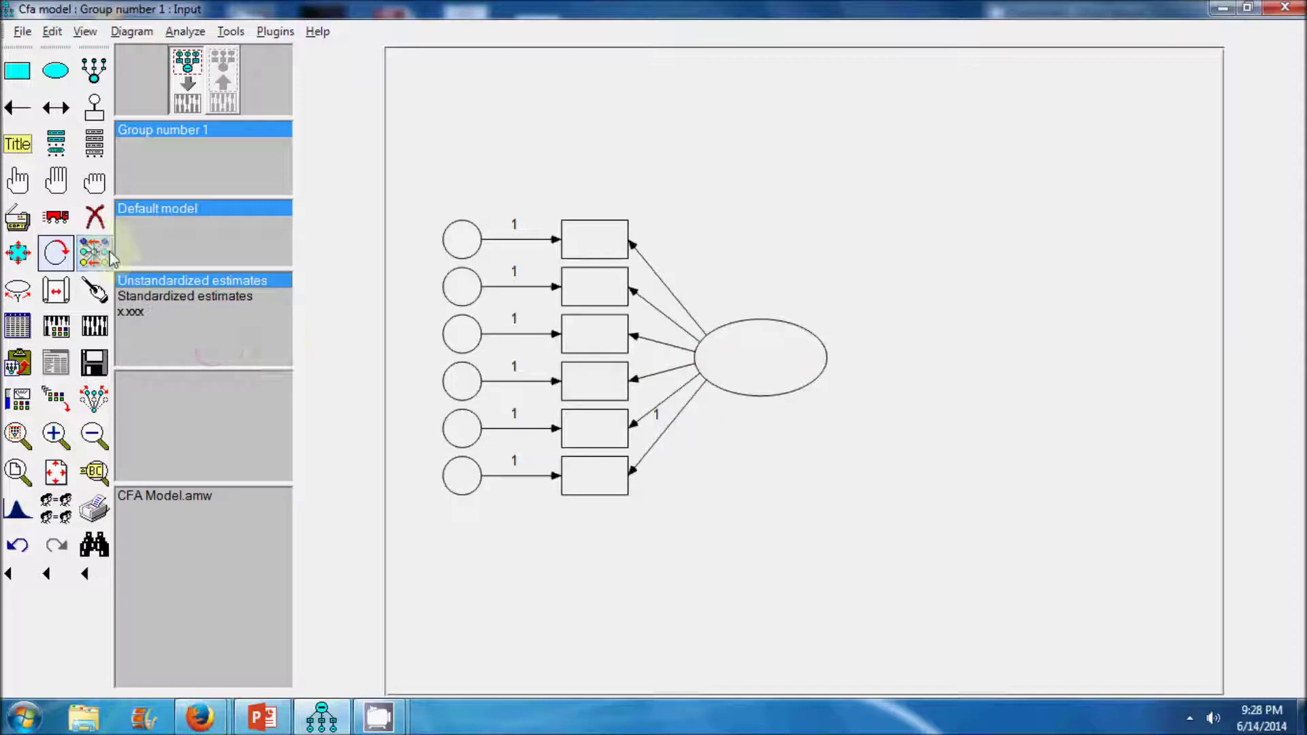
# - Select the whole diagram and move it to the centre of the page
pyautogui.click(62, 224)
pyautogui.moveTo(748, 352); pyautogui.dragTo(810, 345)
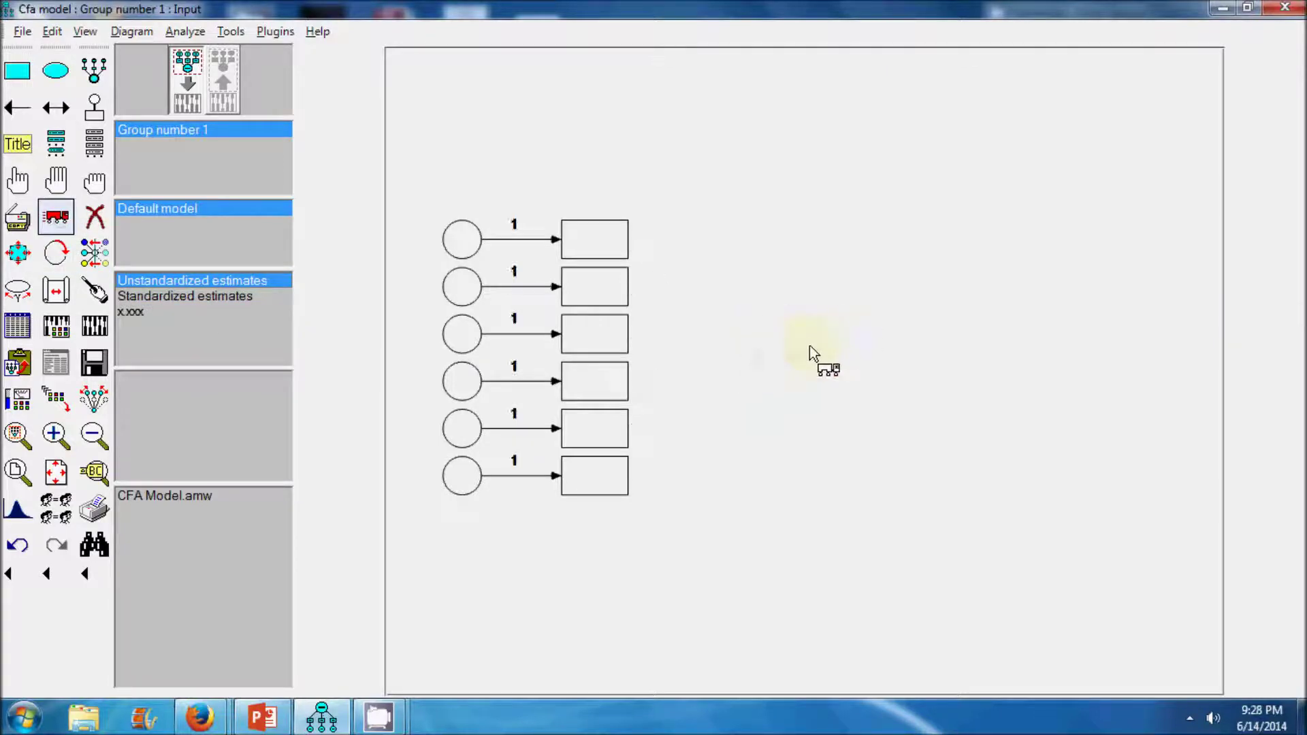
pyautogui.hotkey('ctrl', 'z')
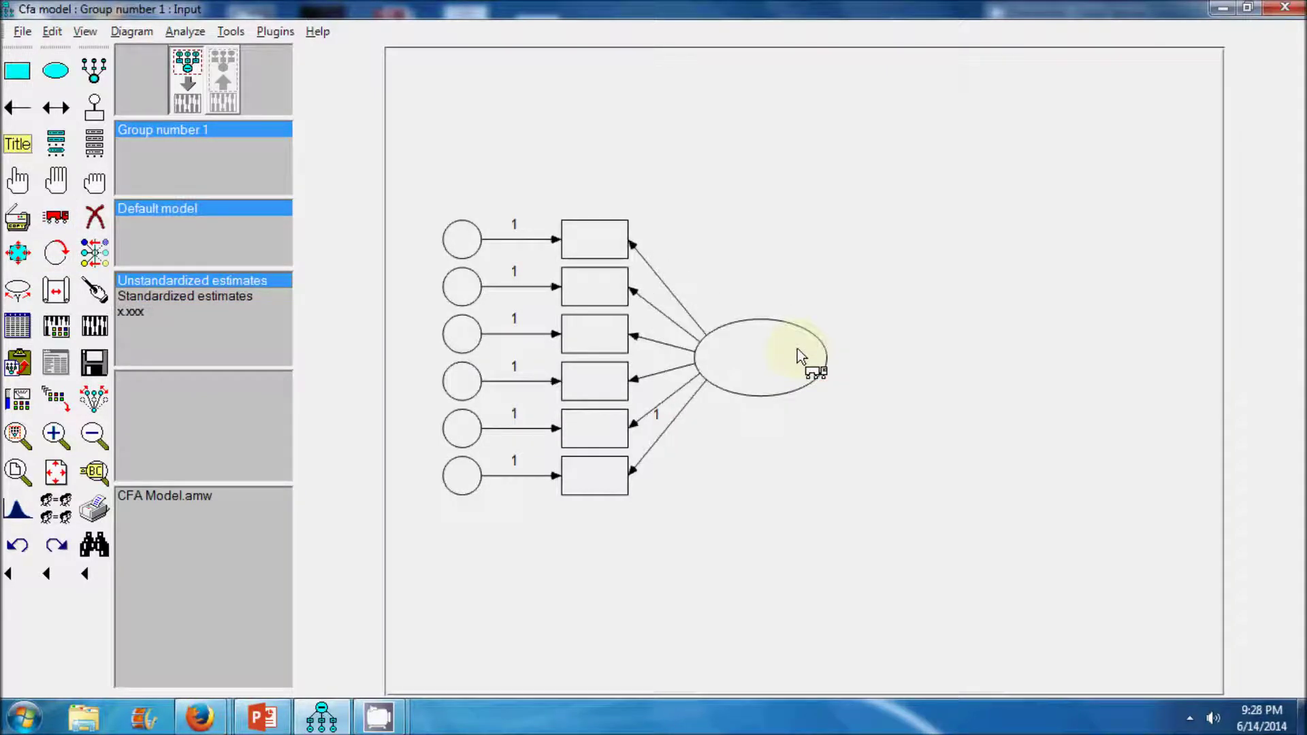
pyautogui.click(94, 398)
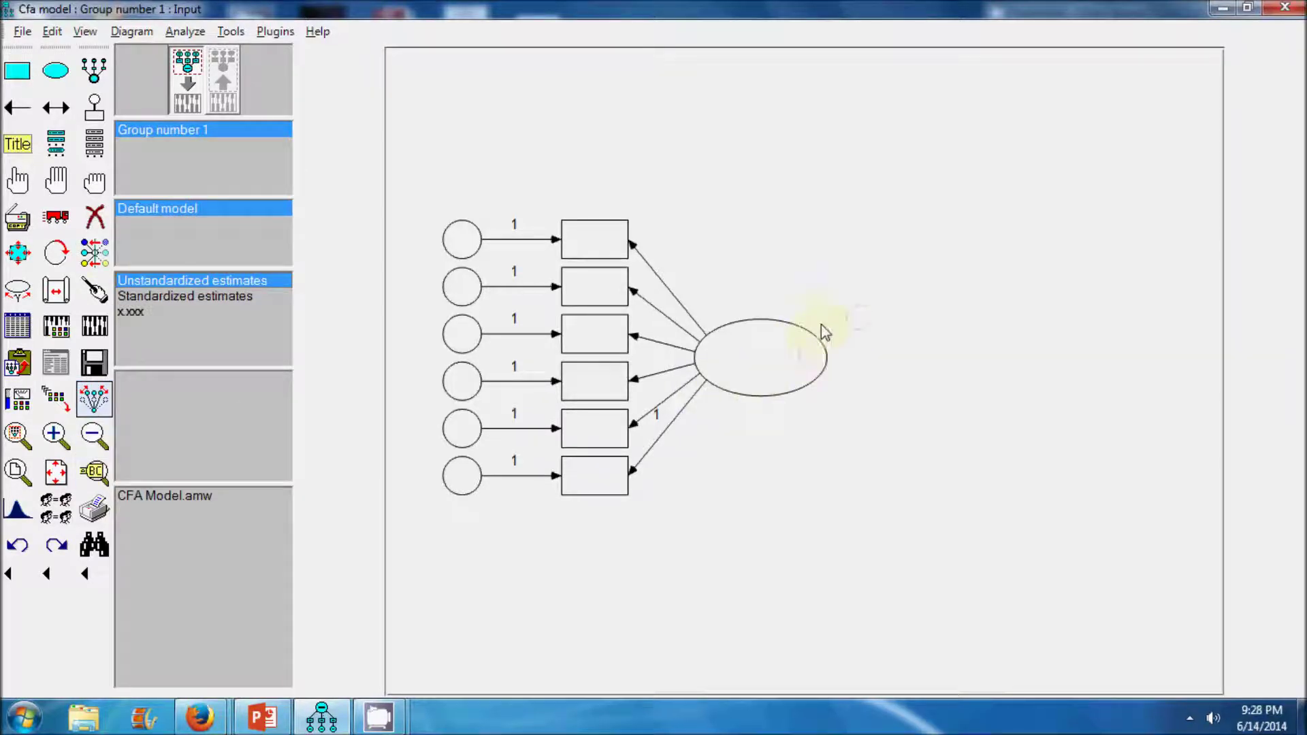
pyautogui.click(56, 217)
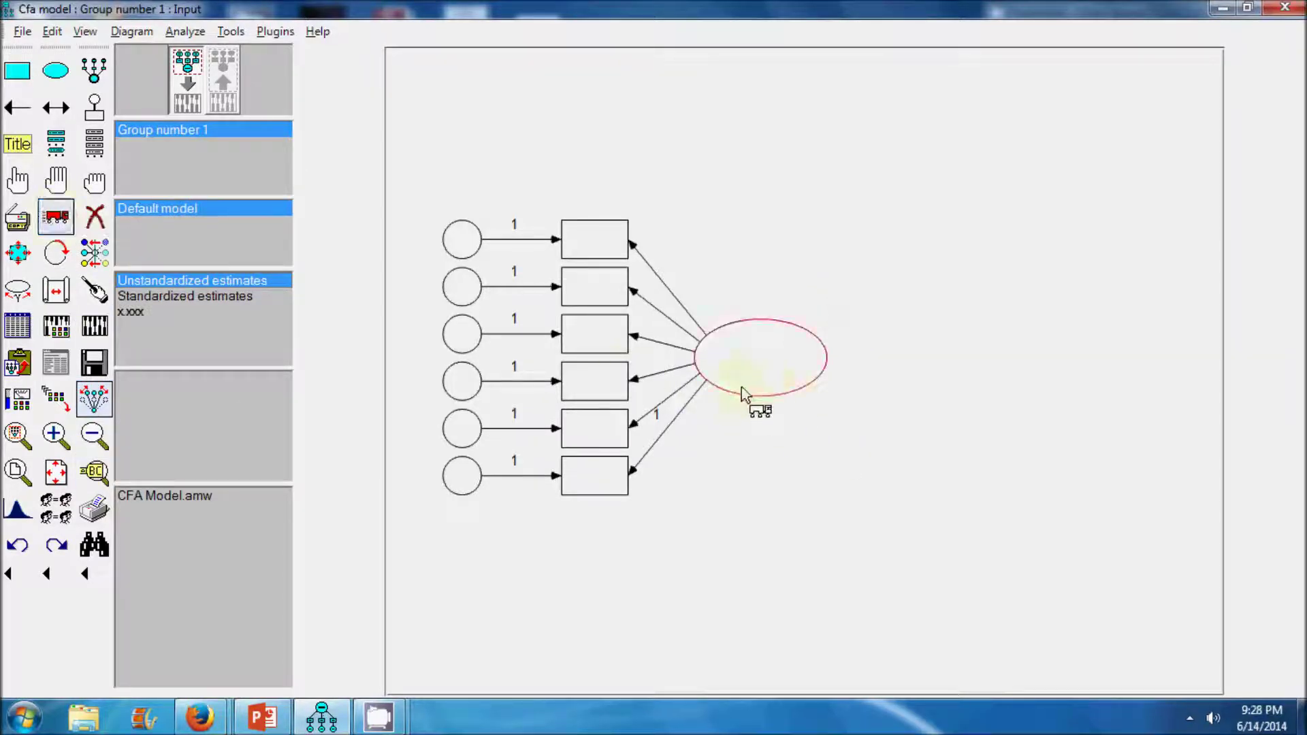
pyautogui.moveTo(741, 387); pyautogui.dragTo(874, 371)
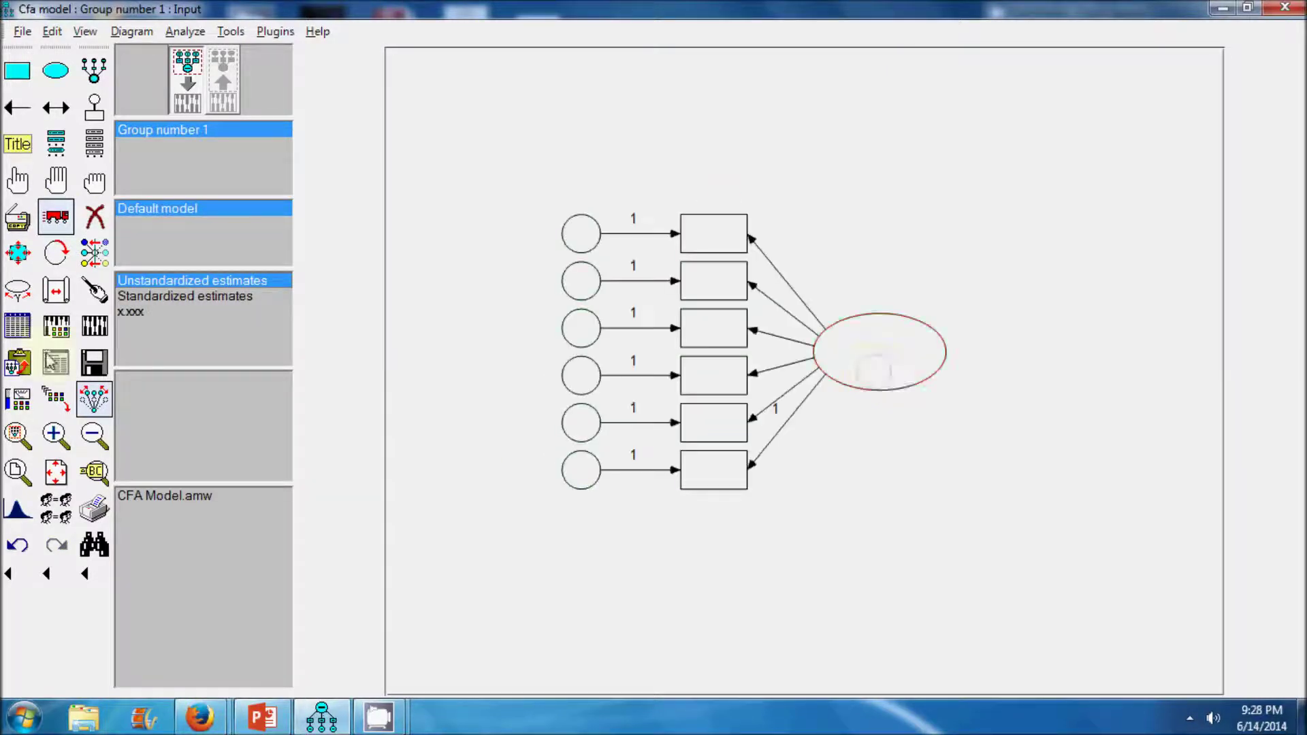
# - Link CFA_Test_Data.sav, 200 of 200 cases, as Group number 1's data file
pyautogui.click(18, 327)
pyautogui.click(545, 385)
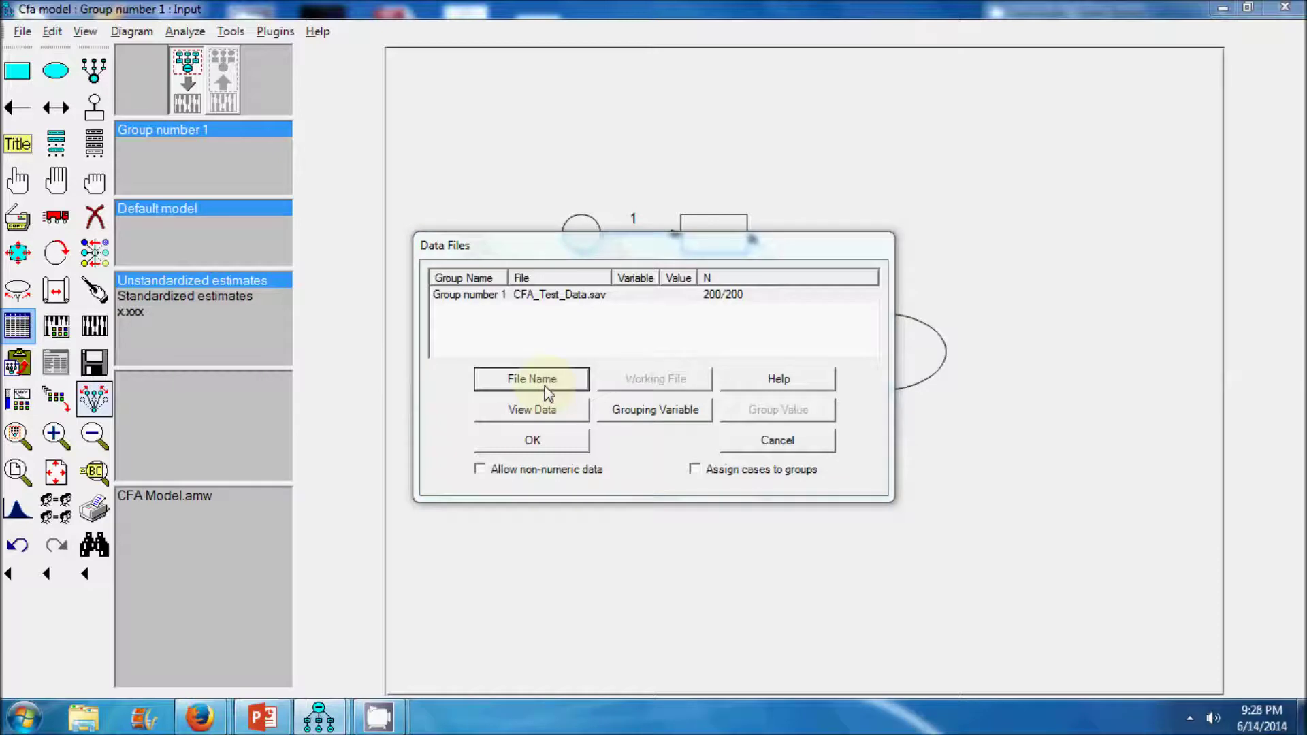
pyautogui.click(650, 399)
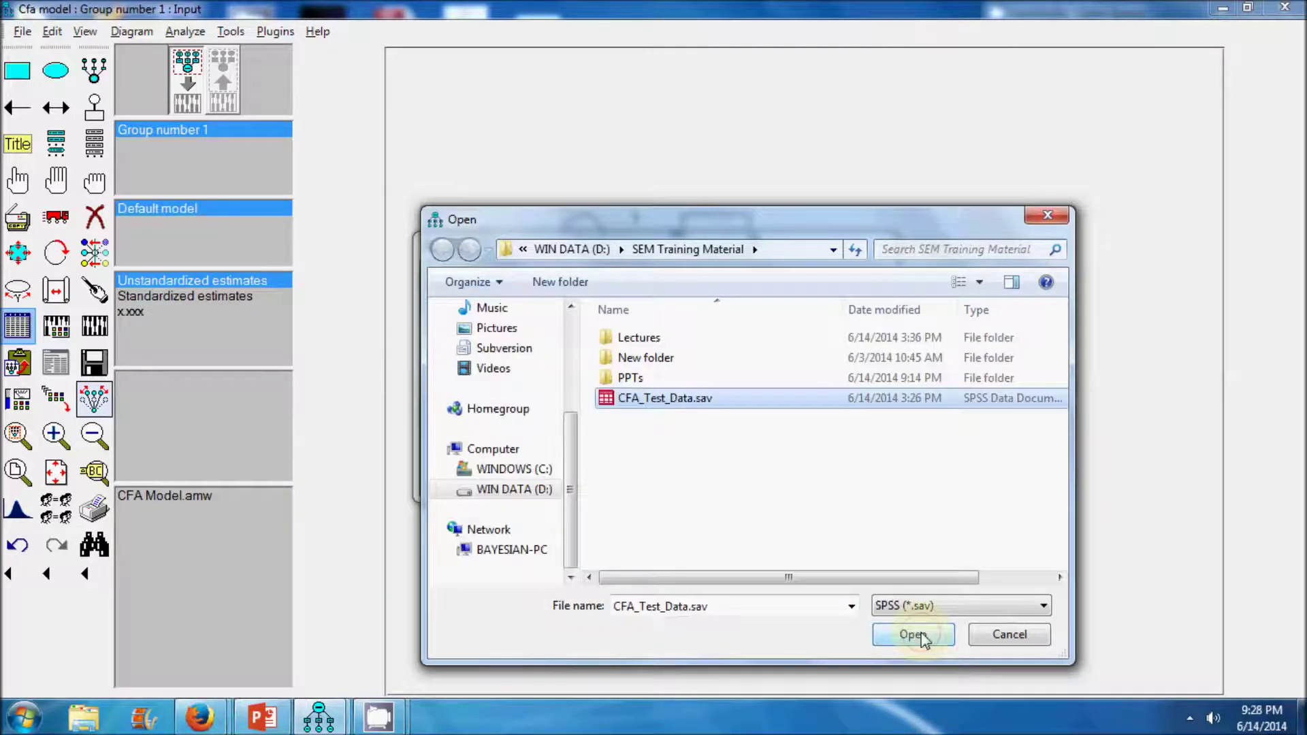
pyautogui.click(914, 635)
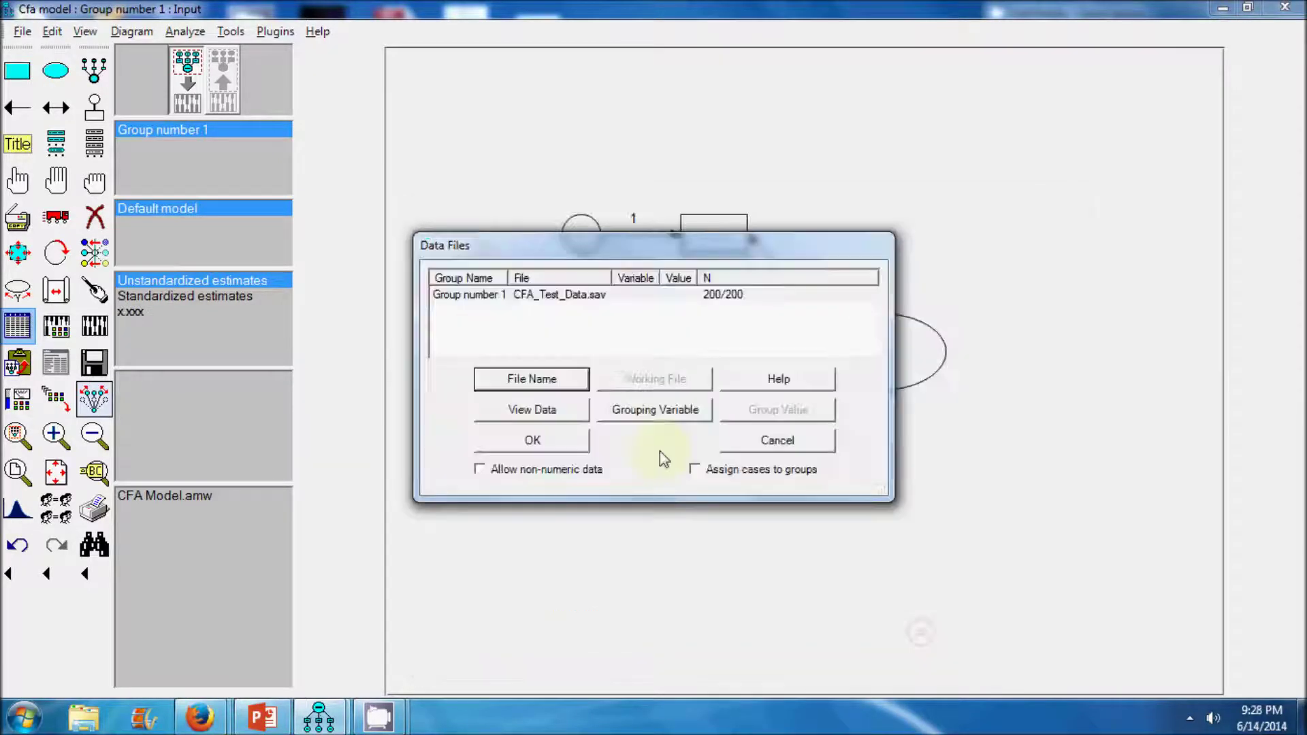
pyautogui.click(534, 441)
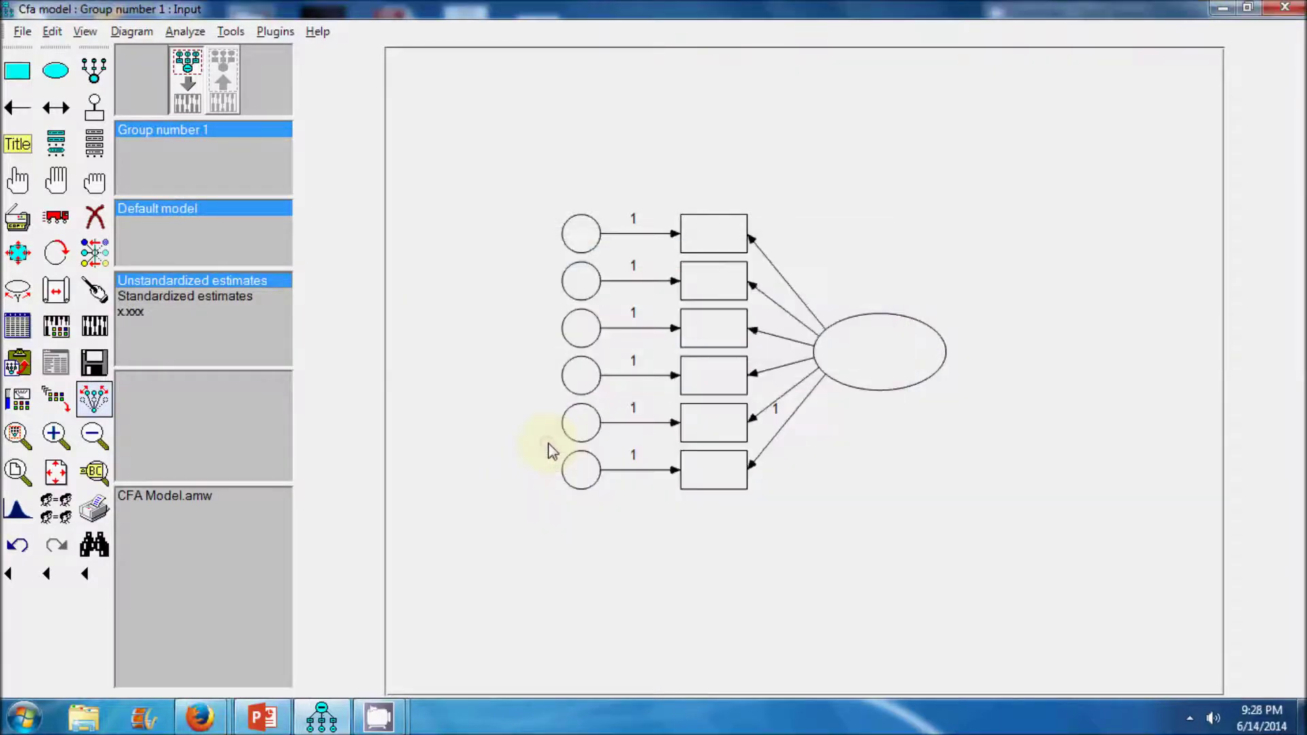
# - Drag BIO, GEO, CHEM, ALG, CALC and STAT from the dataset variable list into the six boxes
pyautogui.click(96, 149)
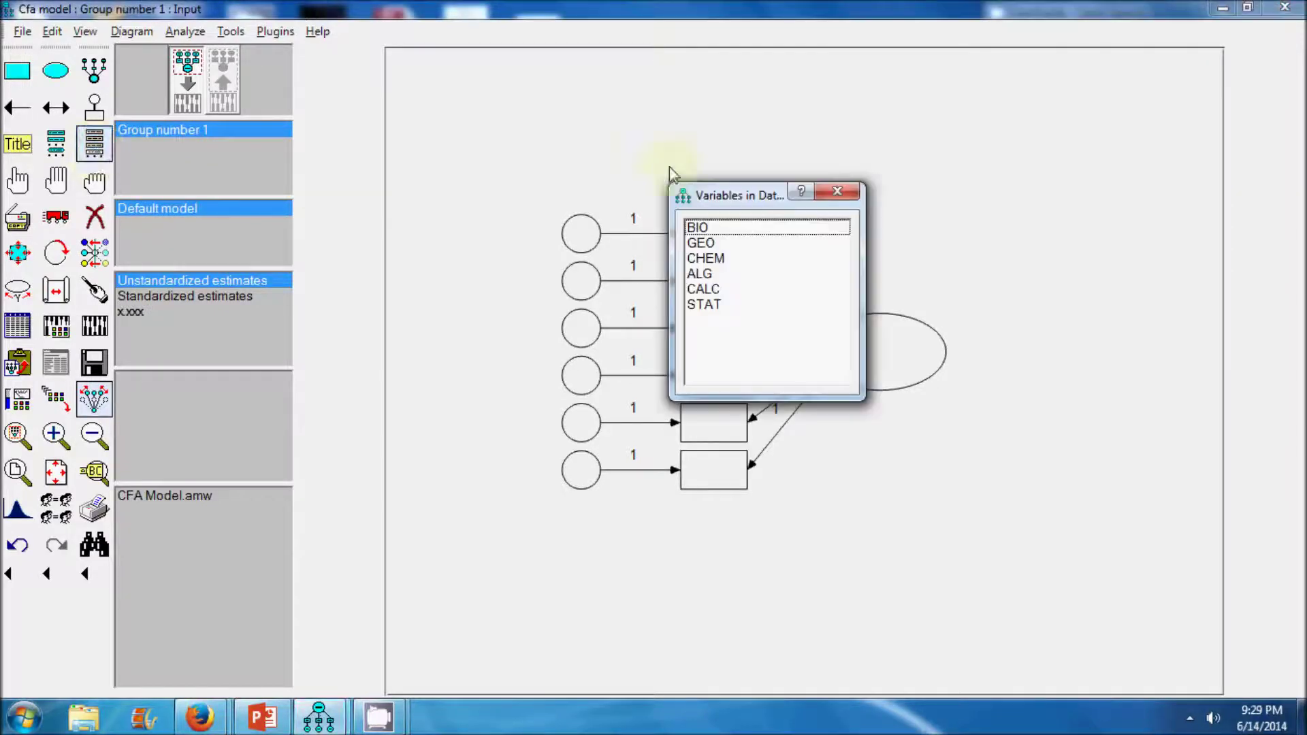
pyautogui.moveTo(732, 195); pyautogui.dragTo(298, 171)
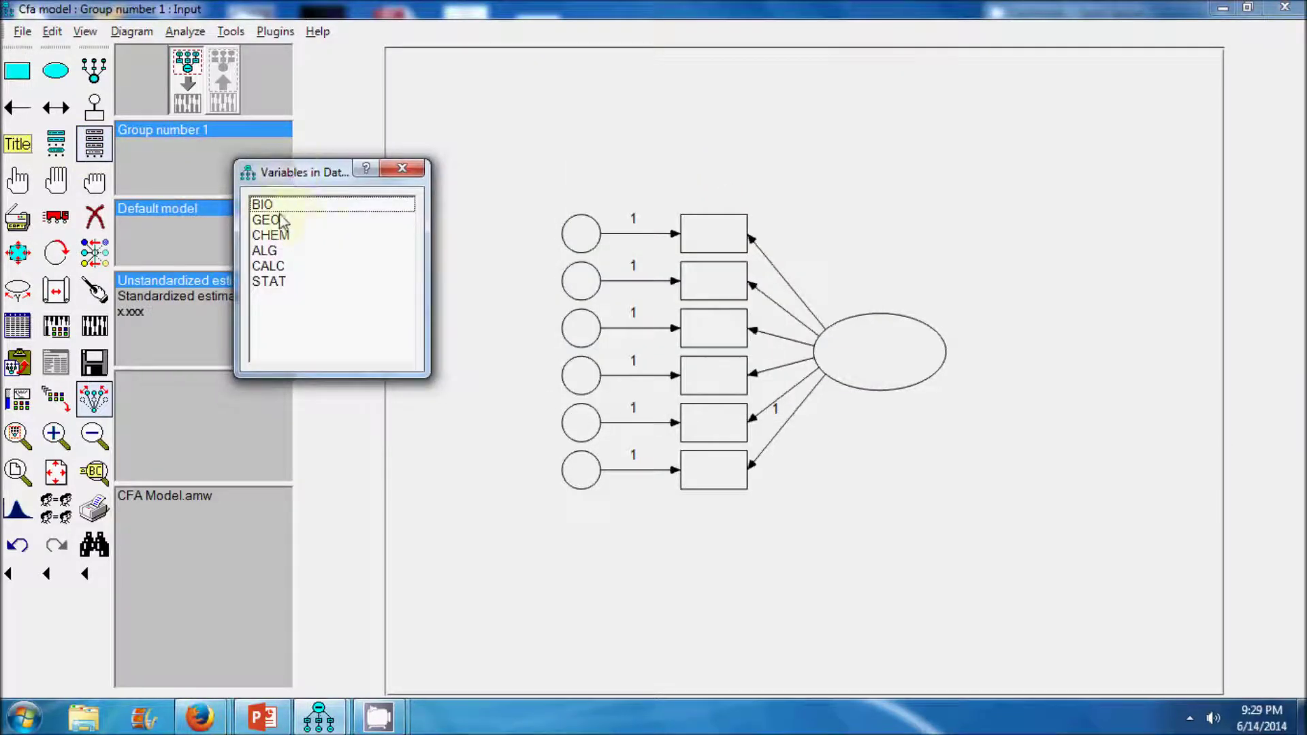
pyautogui.moveTo(279, 219); pyautogui.dragTo(713, 294)
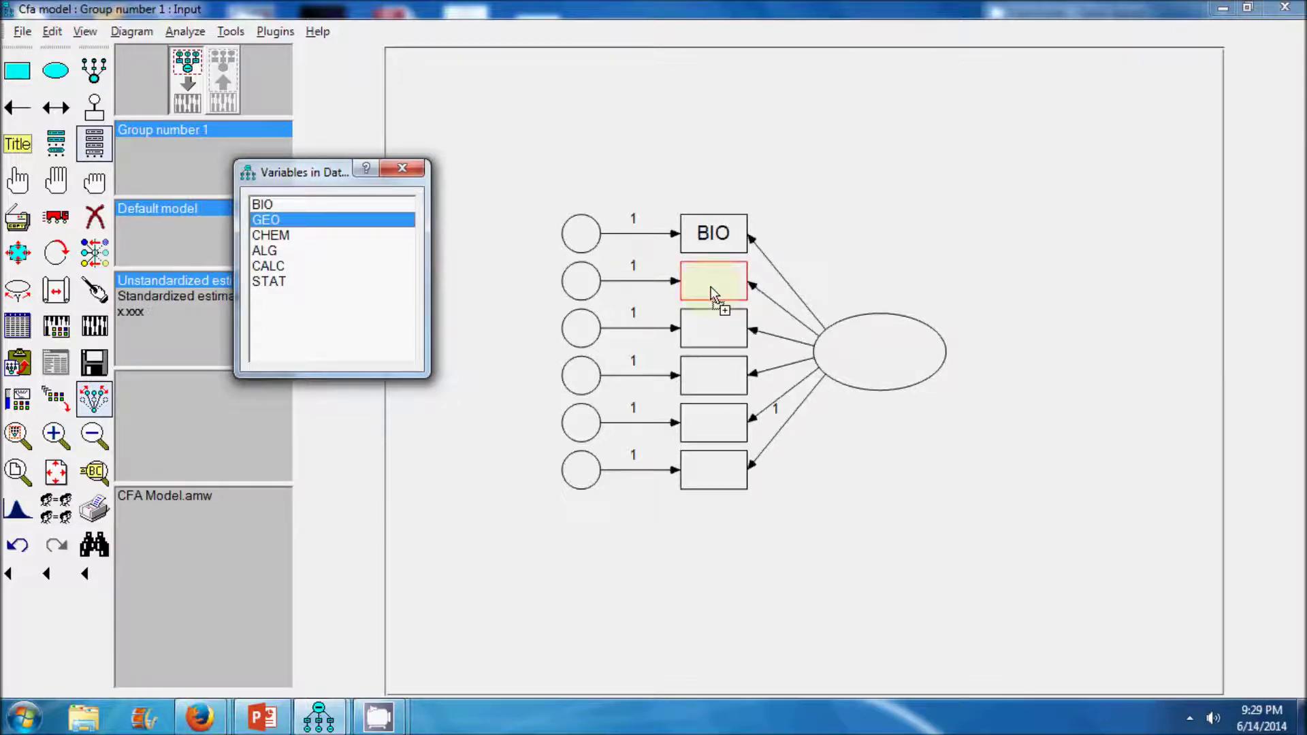
pyautogui.moveTo(712, 294); pyautogui.dragTo(712, 294)
pyautogui.moveTo(712, 294); pyautogui.dragTo(711, 291)
pyautogui.moveTo(273, 235); pyautogui.dragTo(707, 333)
pyautogui.moveTo(272, 251); pyautogui.dragTo(732, 386)
pyautogui.moveTo(267, 266); pyautogui.dragTo(713, 426)
pyautogui.moveTo(269, 281); pyautogui.dragTo(722, 475)
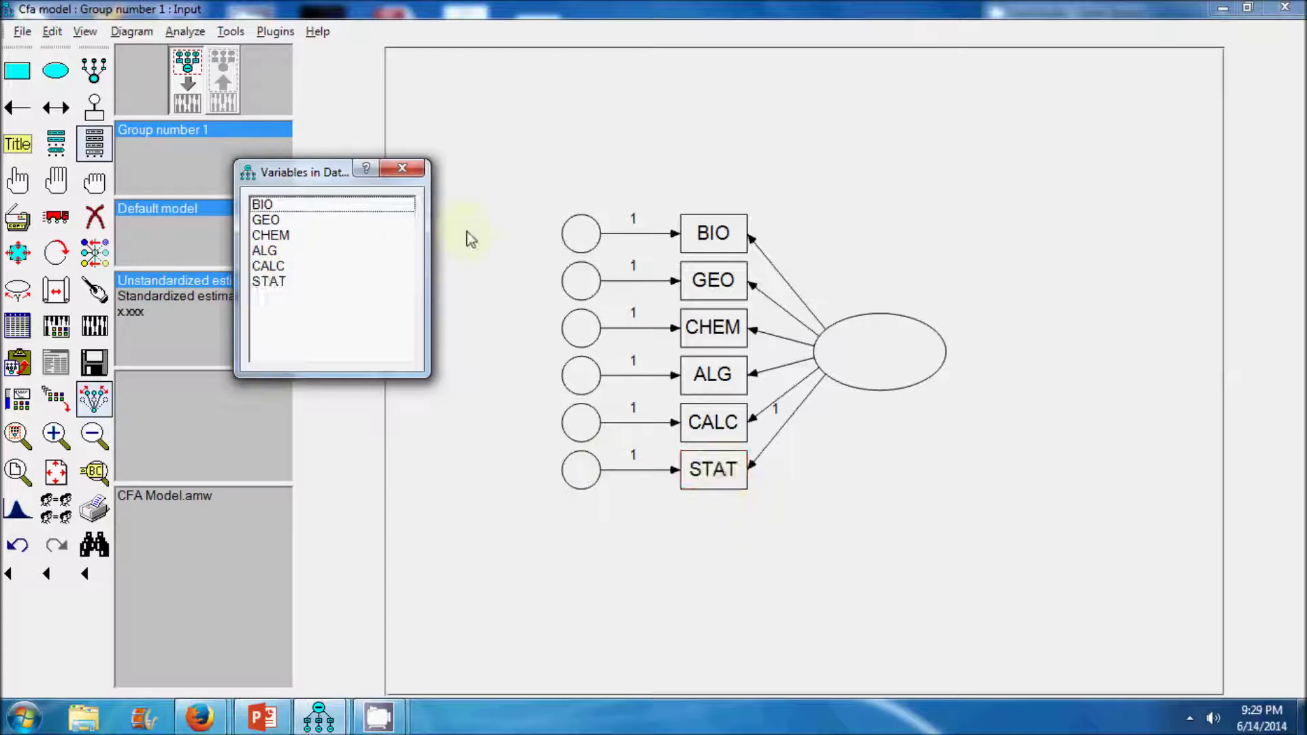
pyautogui.click(402, 168)
# - Name the latent factor 'Subject Liking', with 'Liking' on its own second line
pyautogui.rightClick(875, 375)
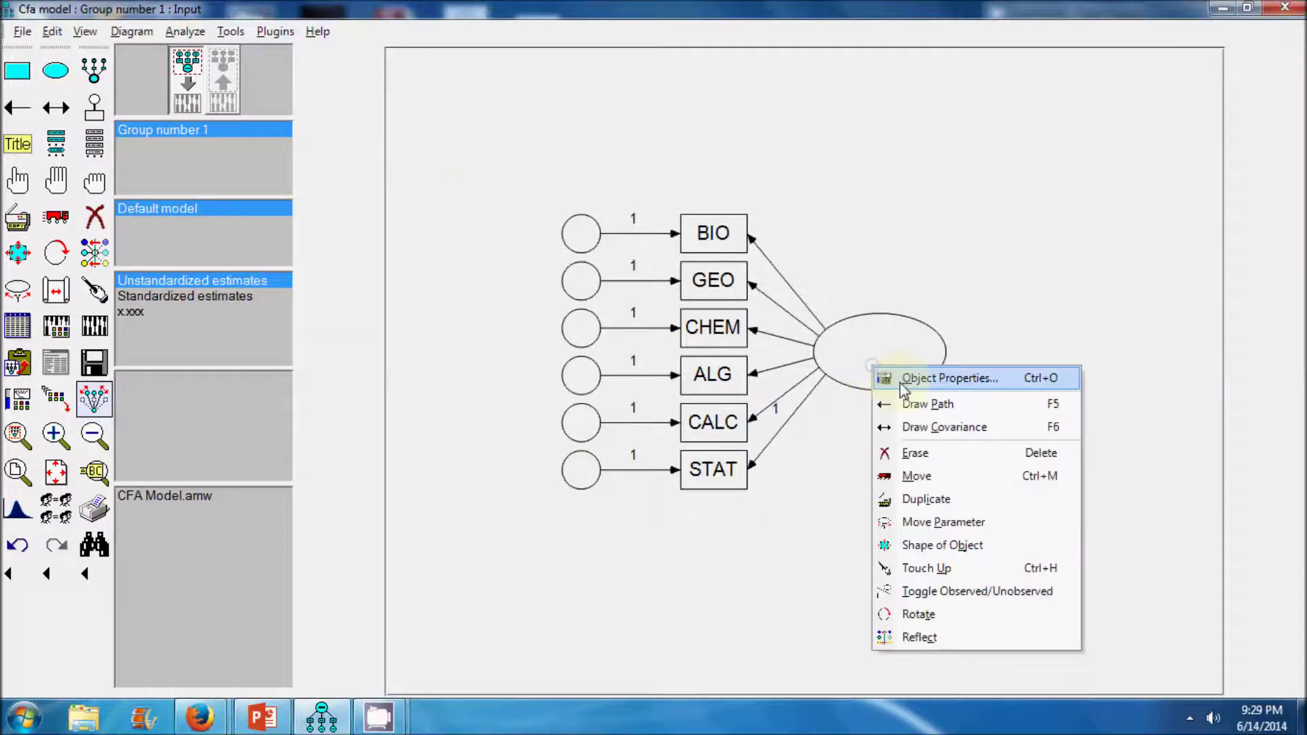
pyautogui.click(888, 376)
pyautogui.write('Subject Lik')
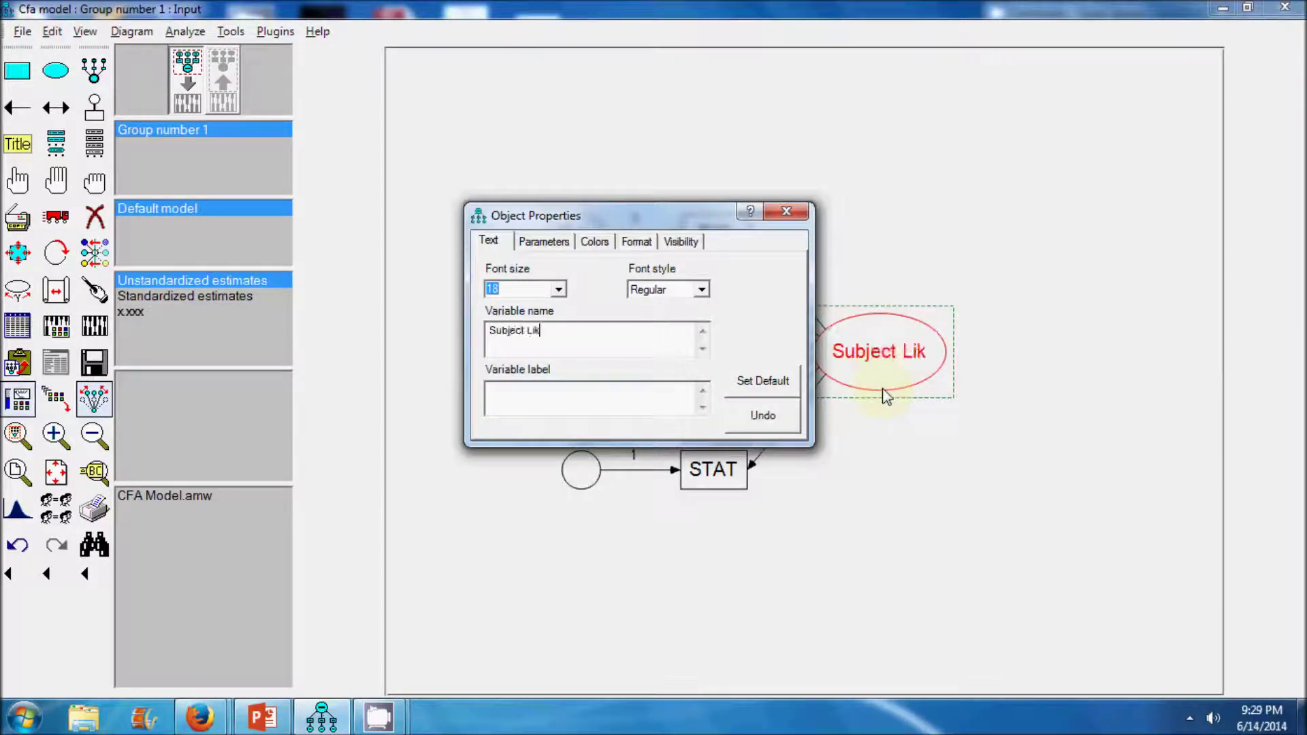
pyautogui.write('c')
pyautogui.press('BackSpace')
pyautogui.write('ing')
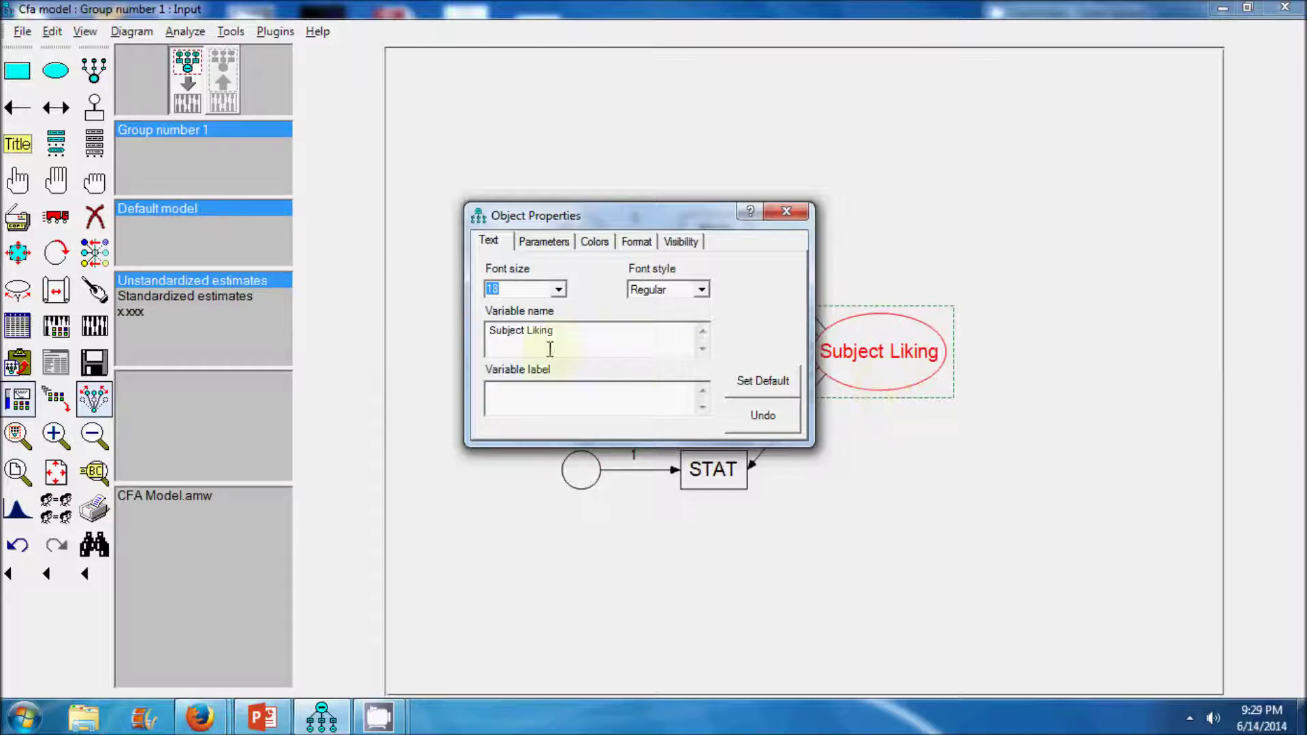
pyautogui.hotkey('ctrl', 'Left')
pyautogui.press('Return')
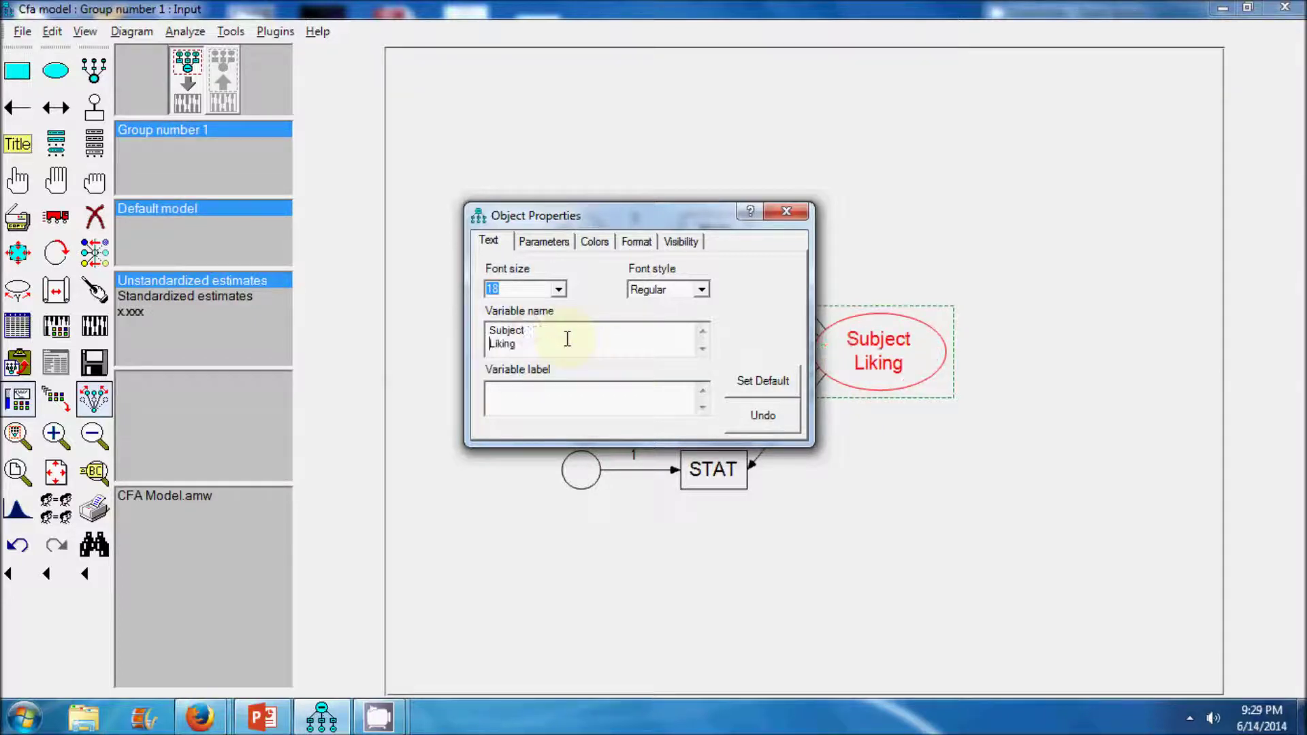
pyautogui.click(777, 214)
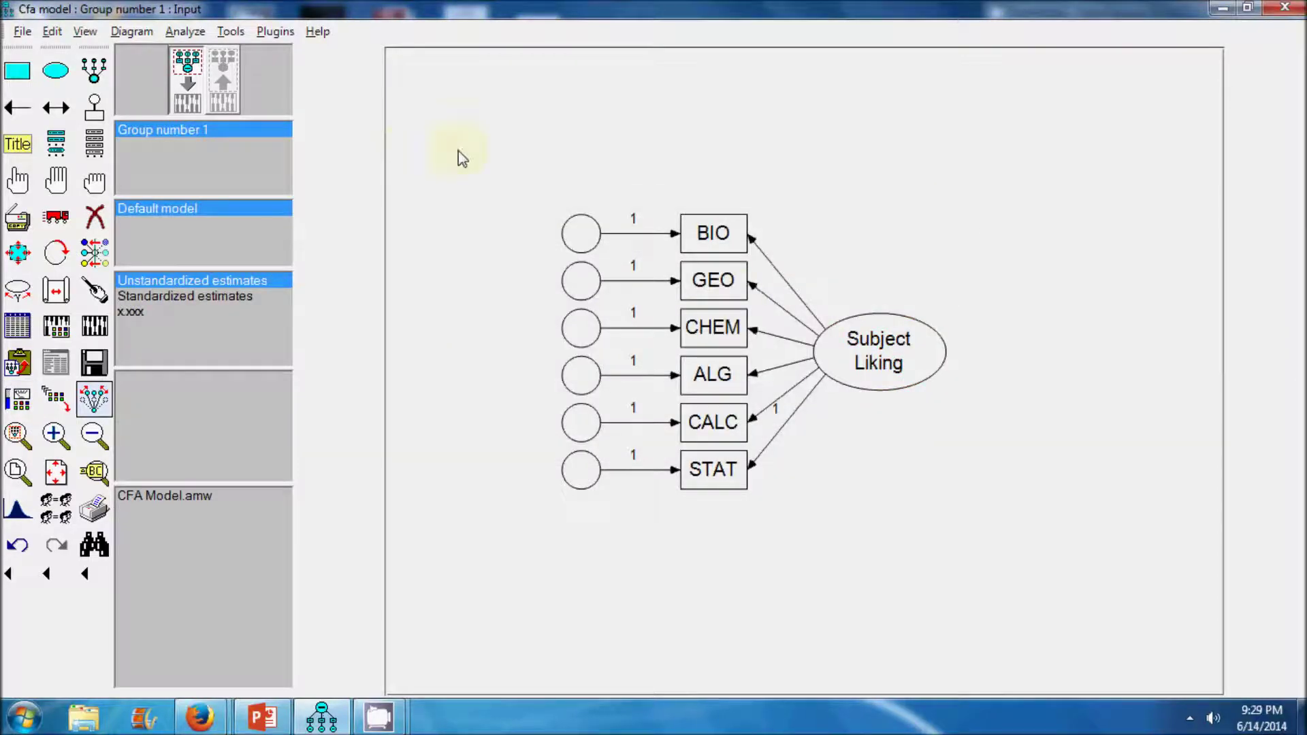
pyautogui.click(274, 31)
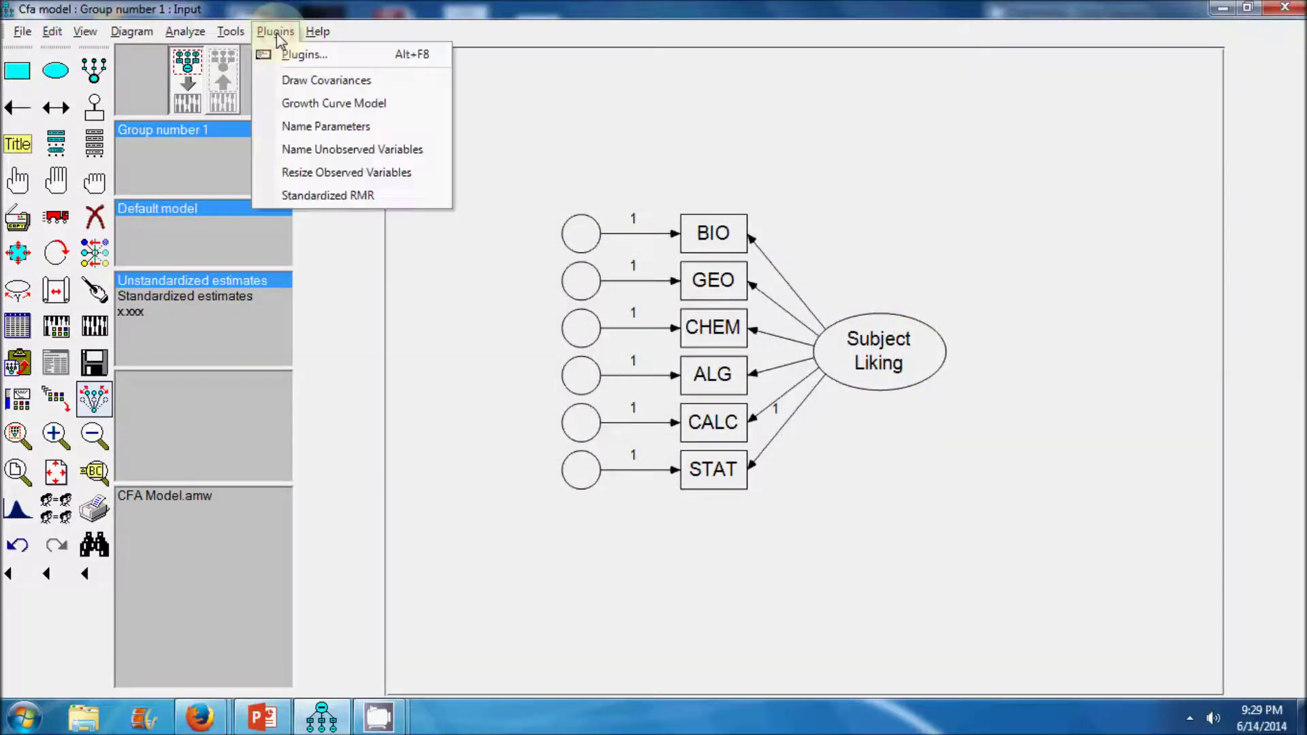
# - Auto-name the error terms e1 through e6 with the Name Unobserved Variables plugin
pyautogui.click(322, 154)
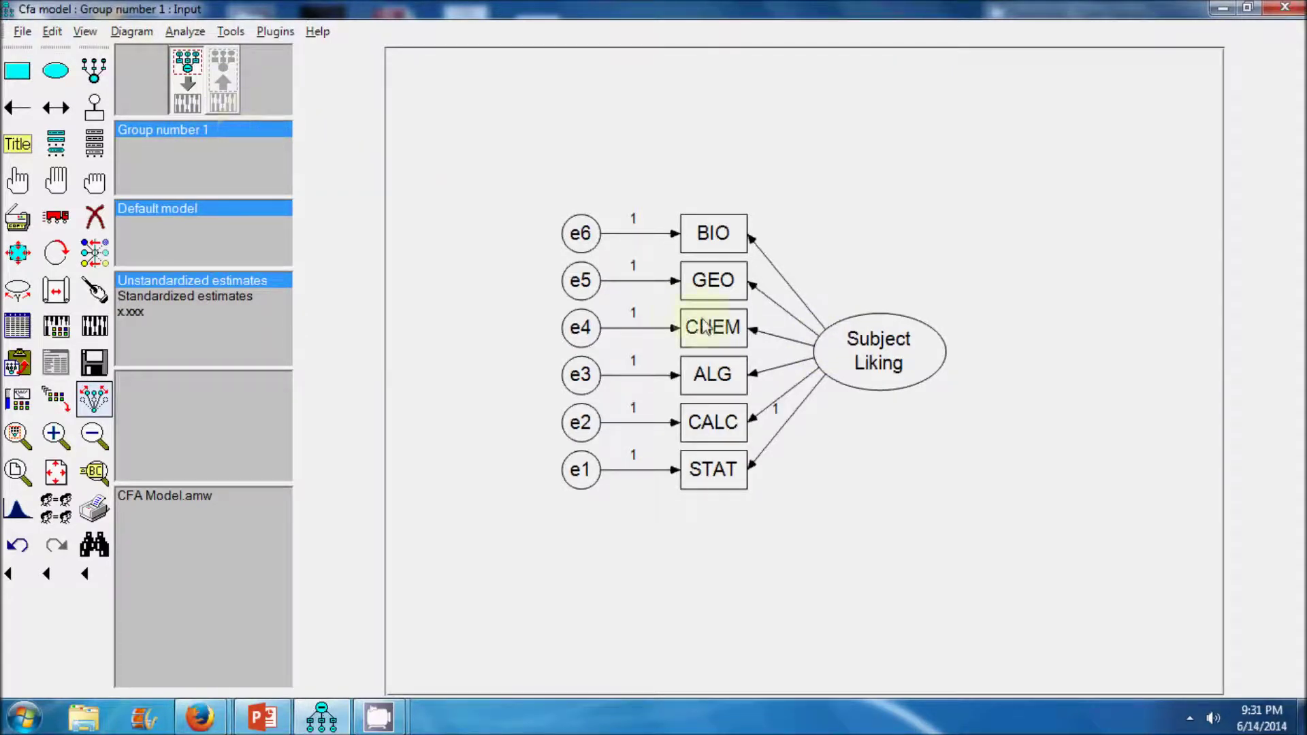
# - Turn on standardized estimates and modification indices in Analysis Properties' Output options
pyautogui.click(91, 34)
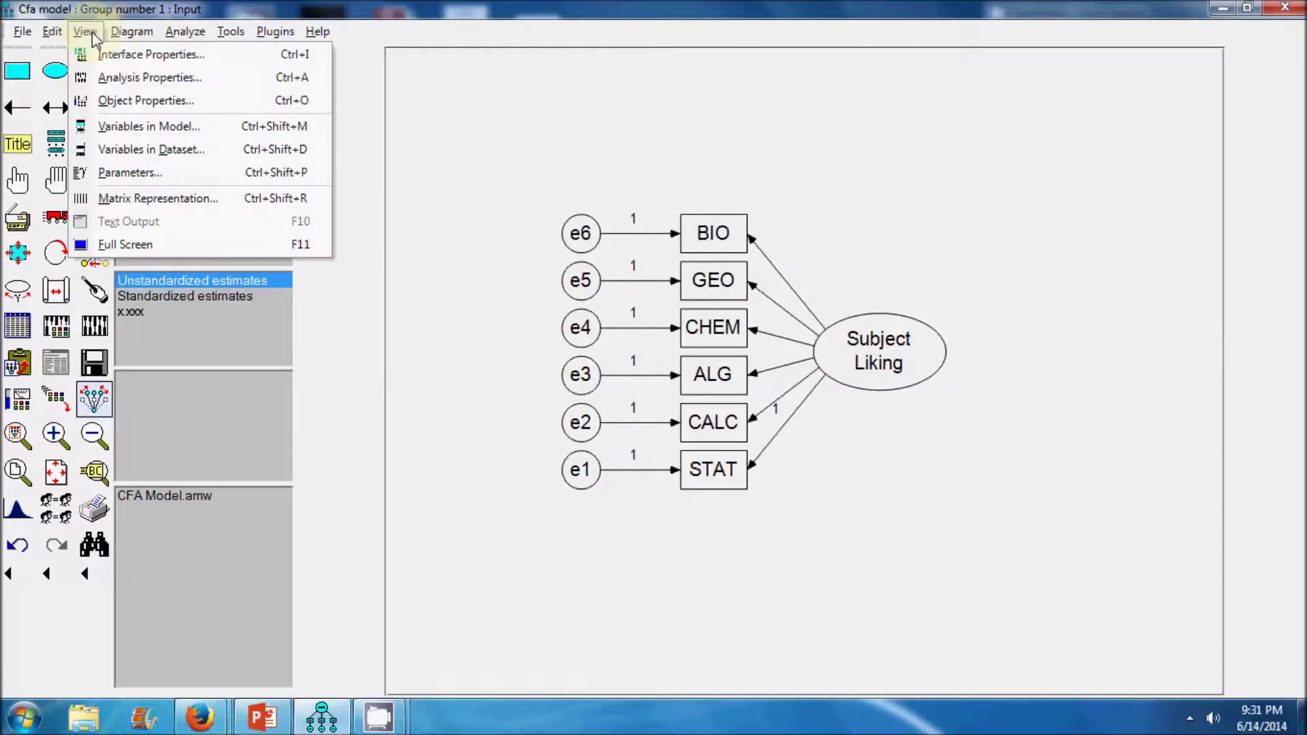
pyautogui.click(139, 78)
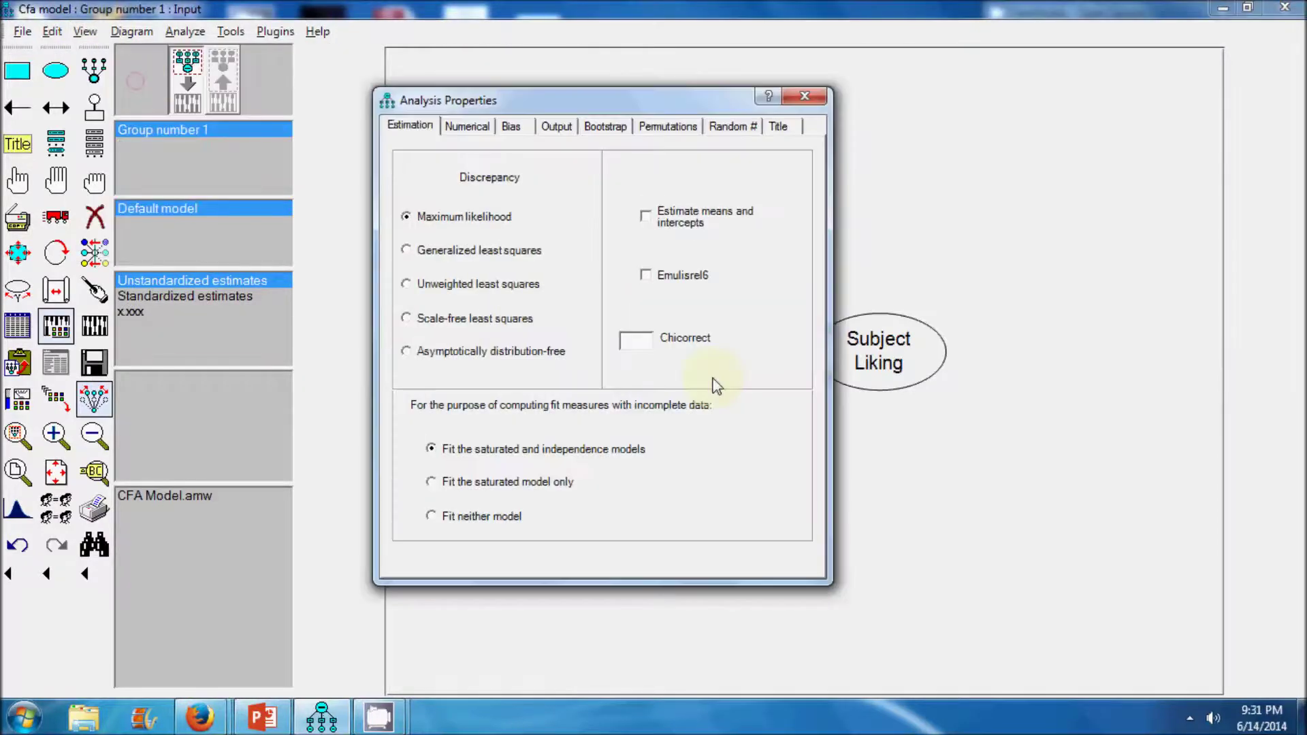
pyautogui.click(556, 127)
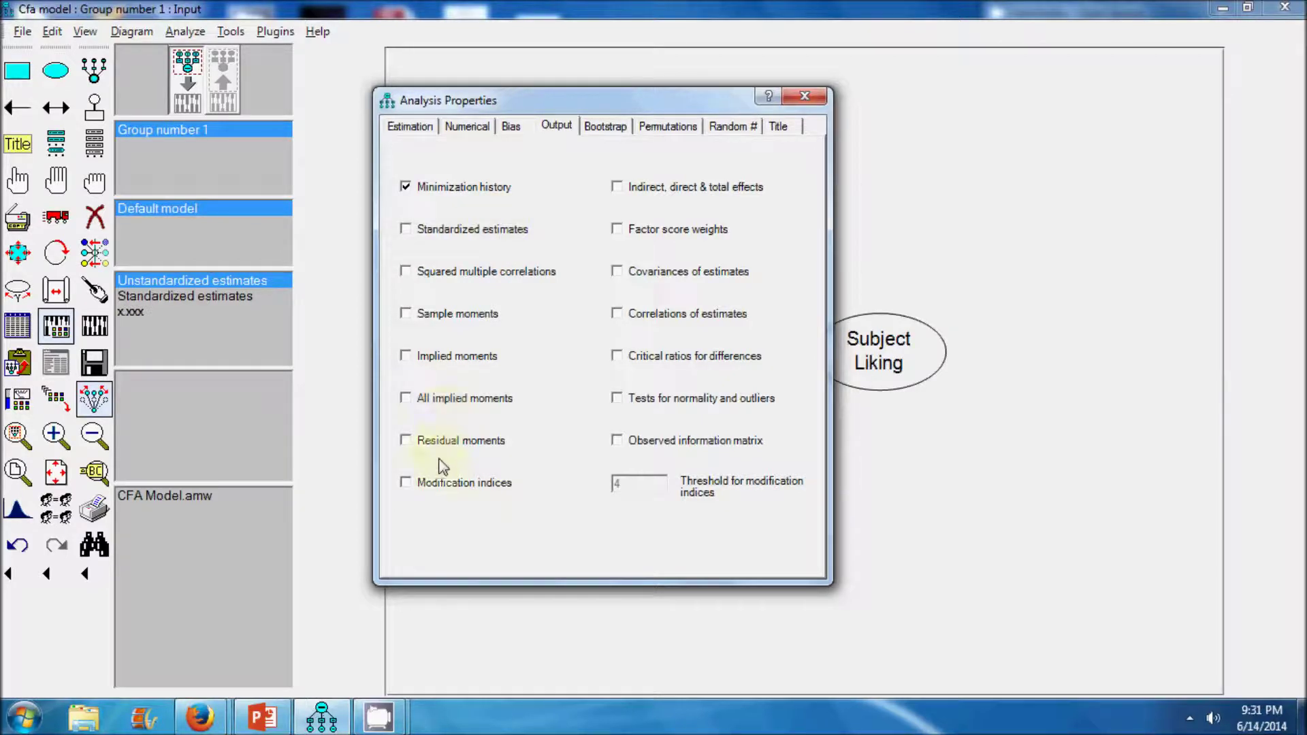
pyautogui.click(436, 482)
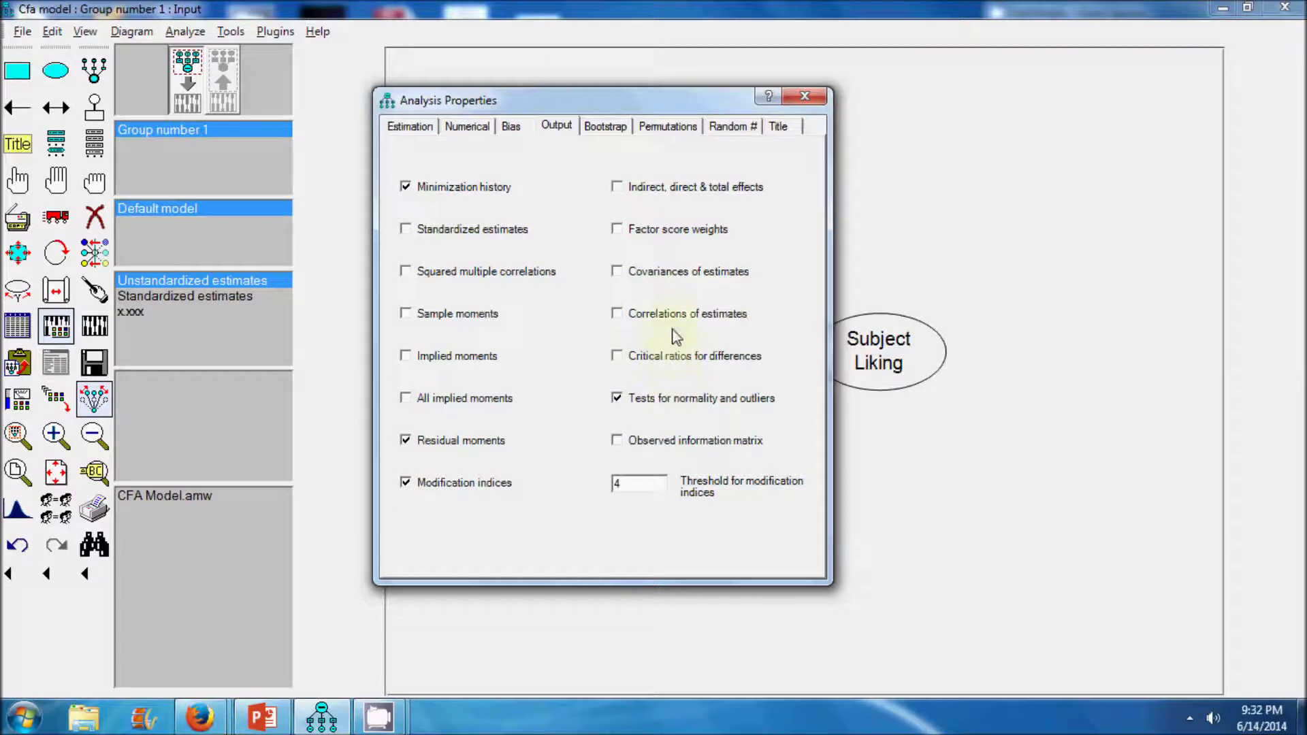
pyautogui.click(505, 230)
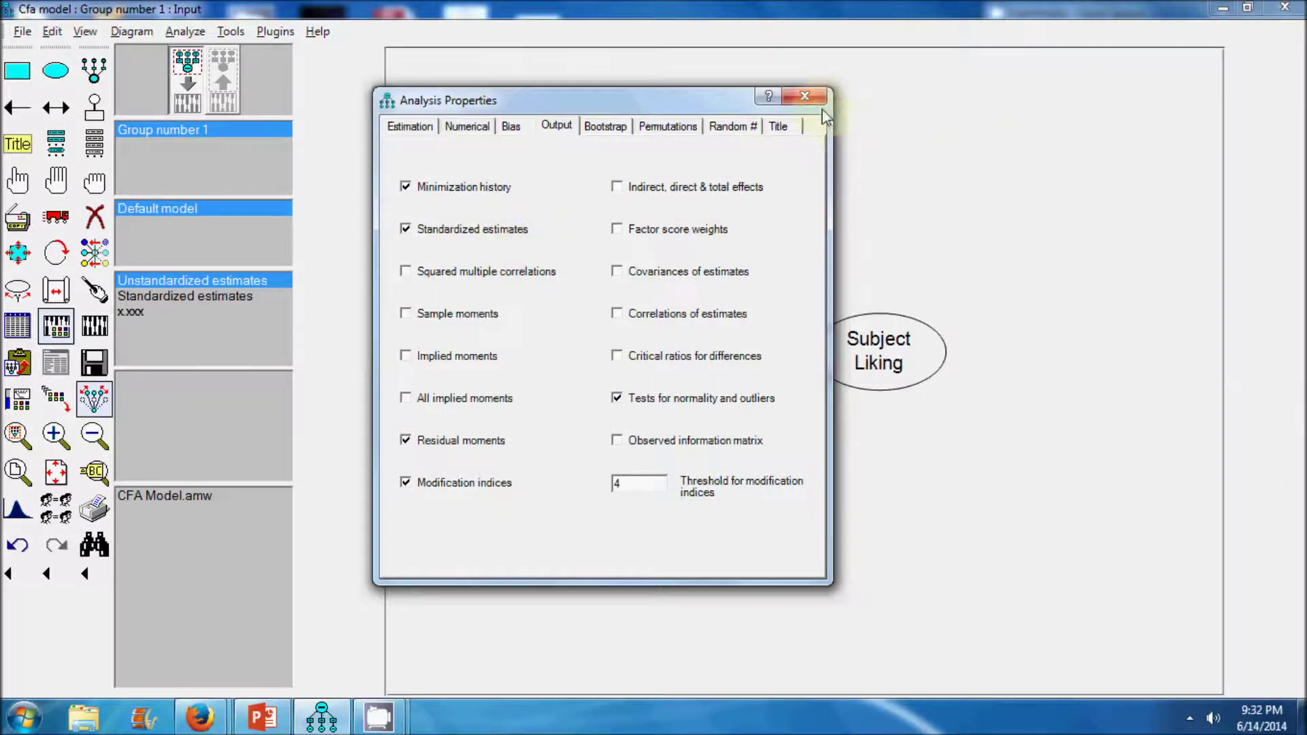
pyautogui.click(805, 99)
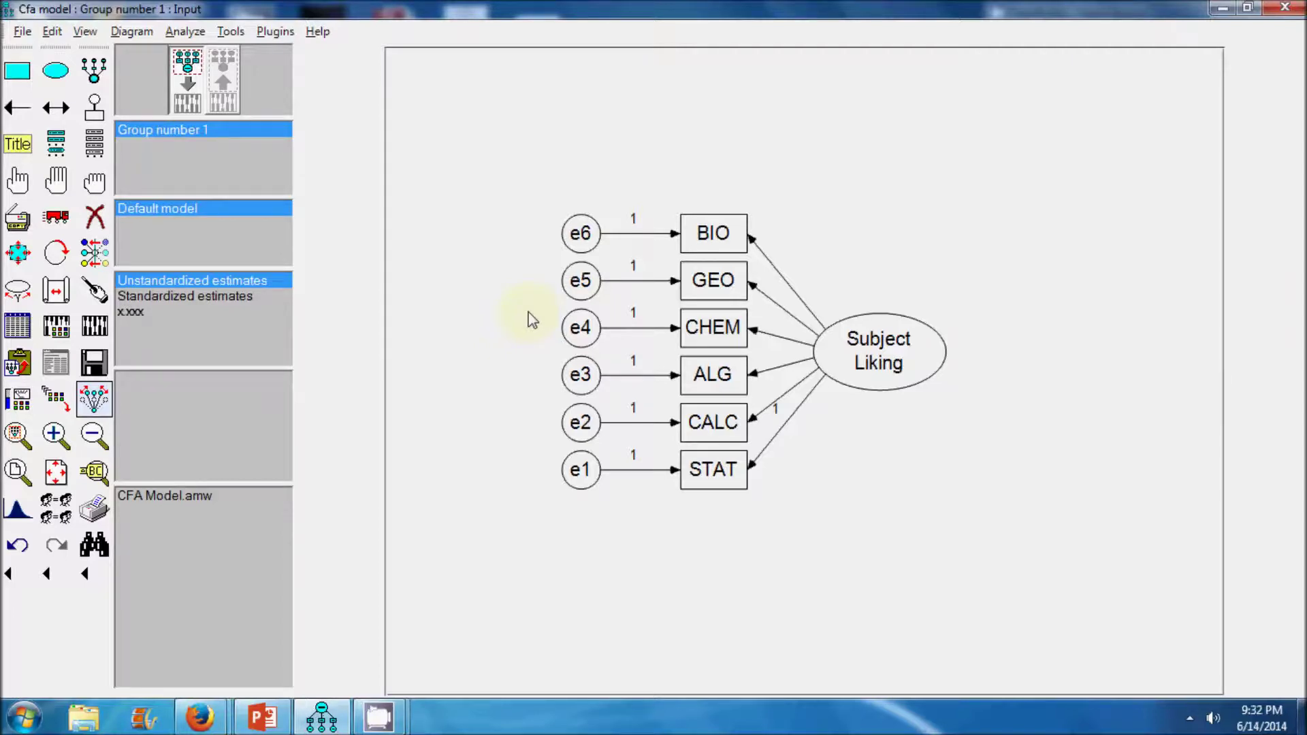
# - Calculate estimates, confirming minimum achieved with chi-square 266.7 on 9 df, and view the text output
pyautogui.click(96, 327)
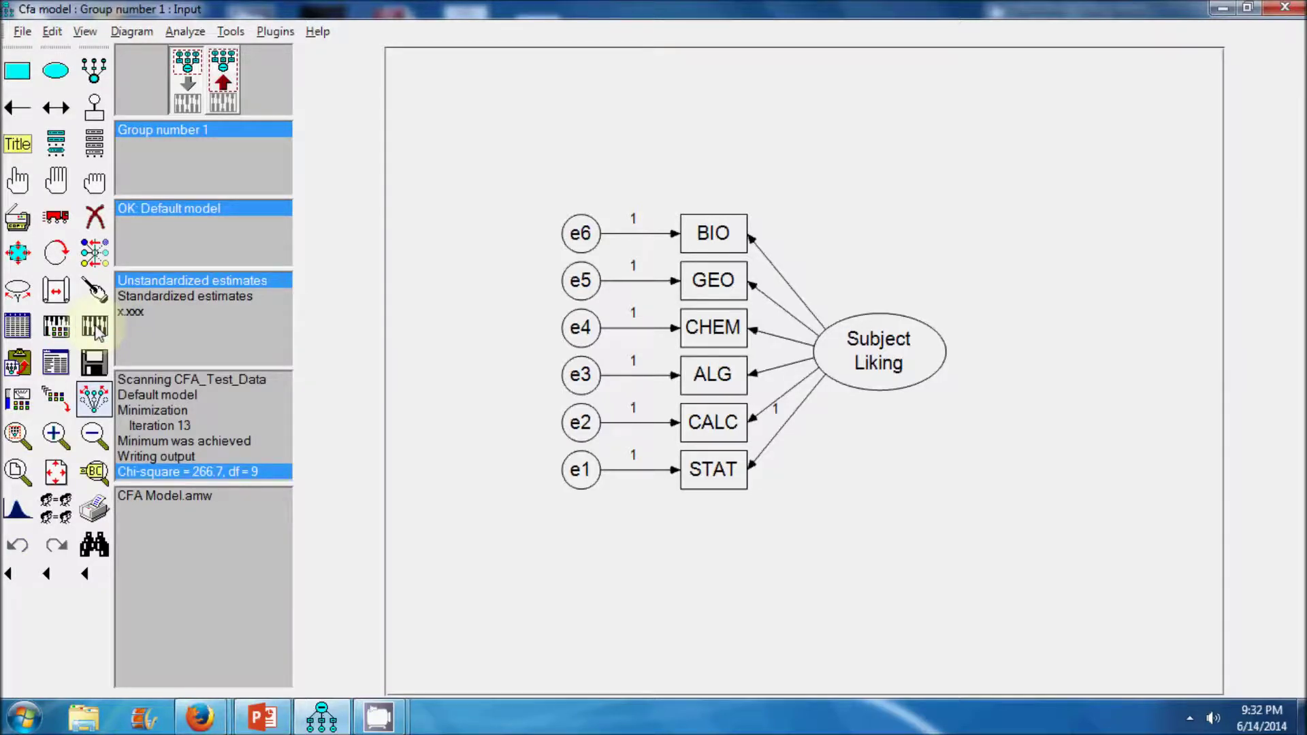
pyautogui.click(181, 422)
pyautogui.click(190, 442)
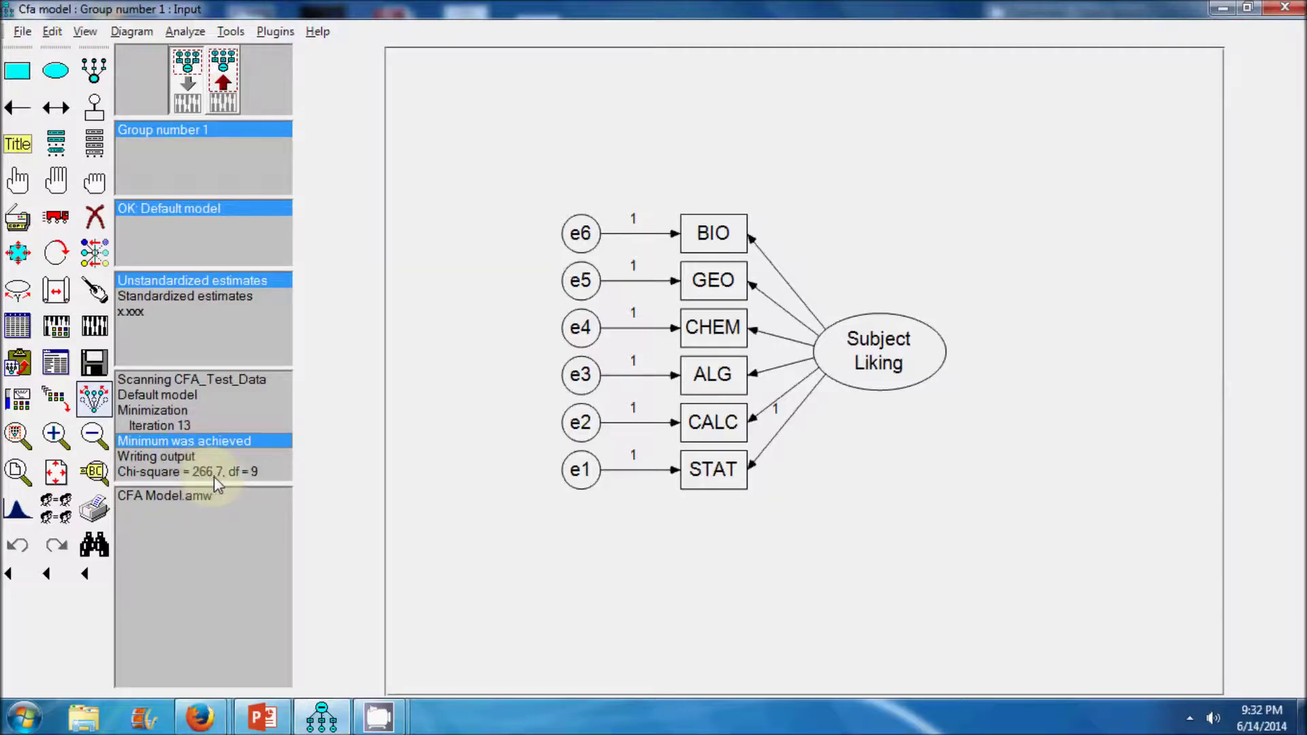
pyautogui.click(234, 477)
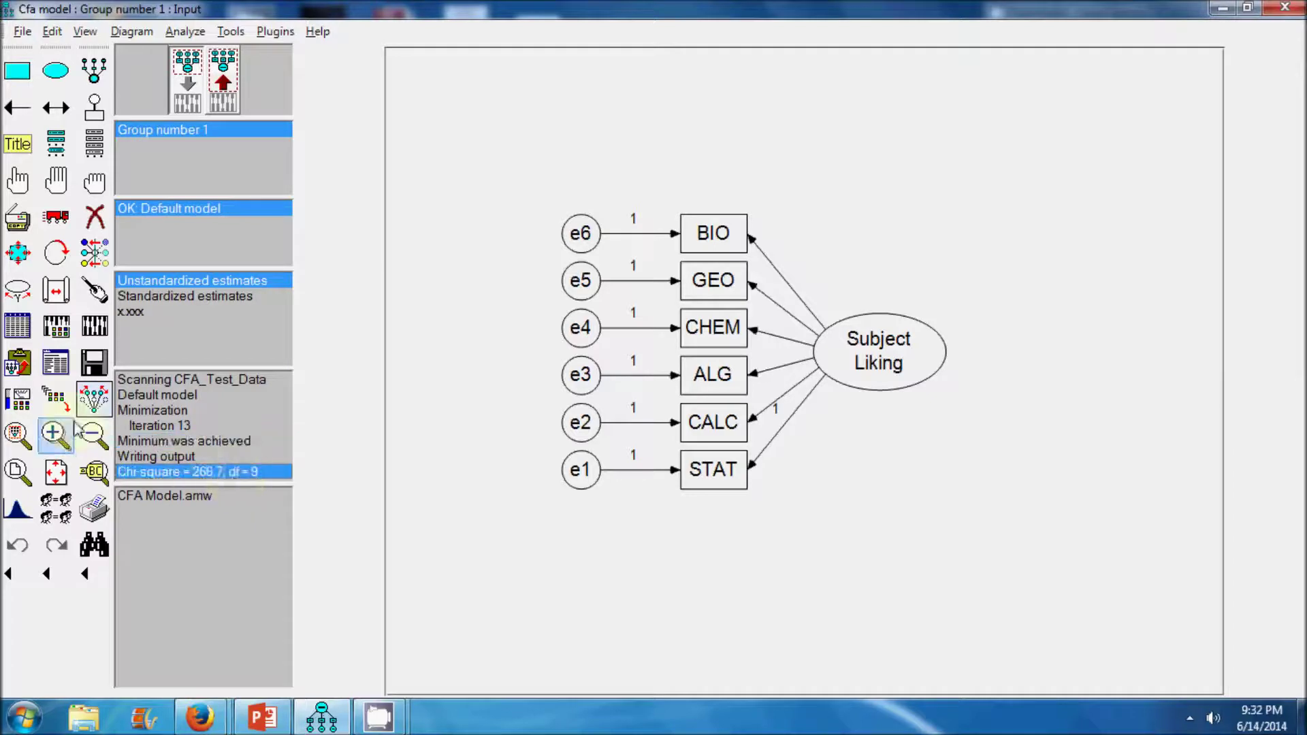
pyautogui.click(60, 373)
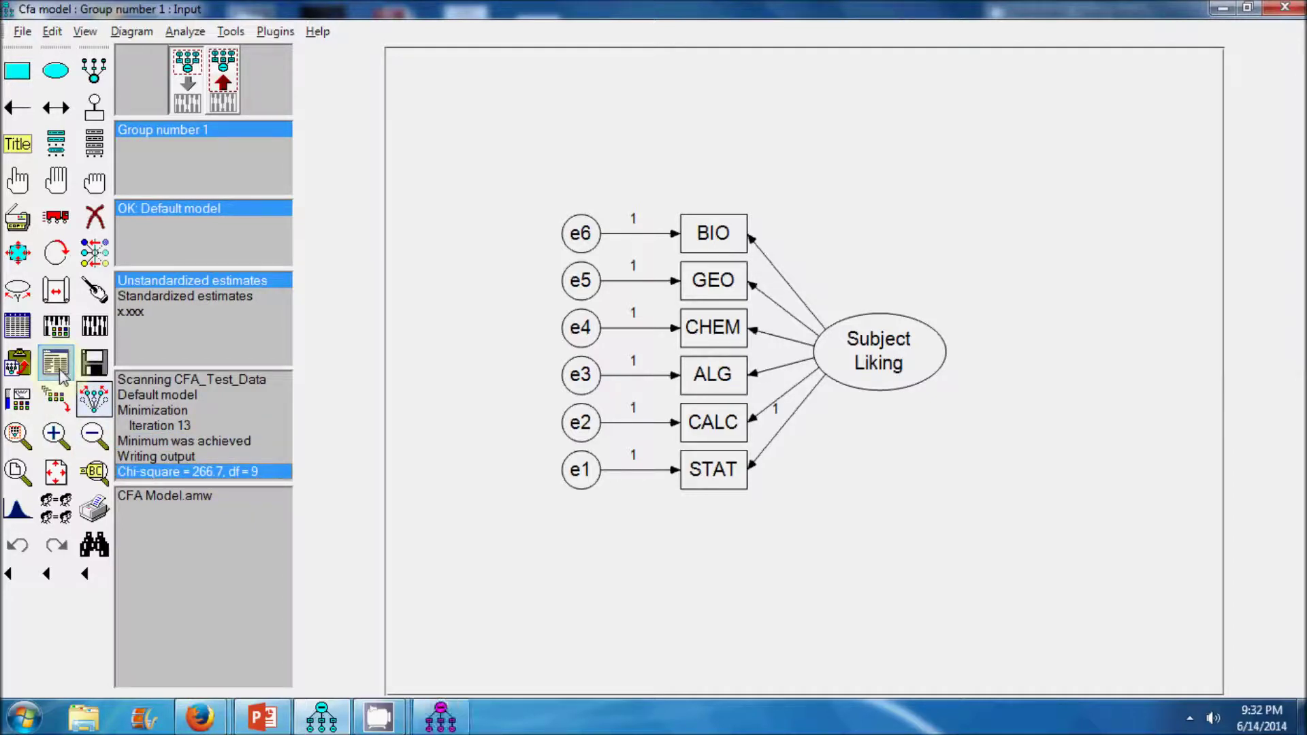
pyautogui.click(439, 723)
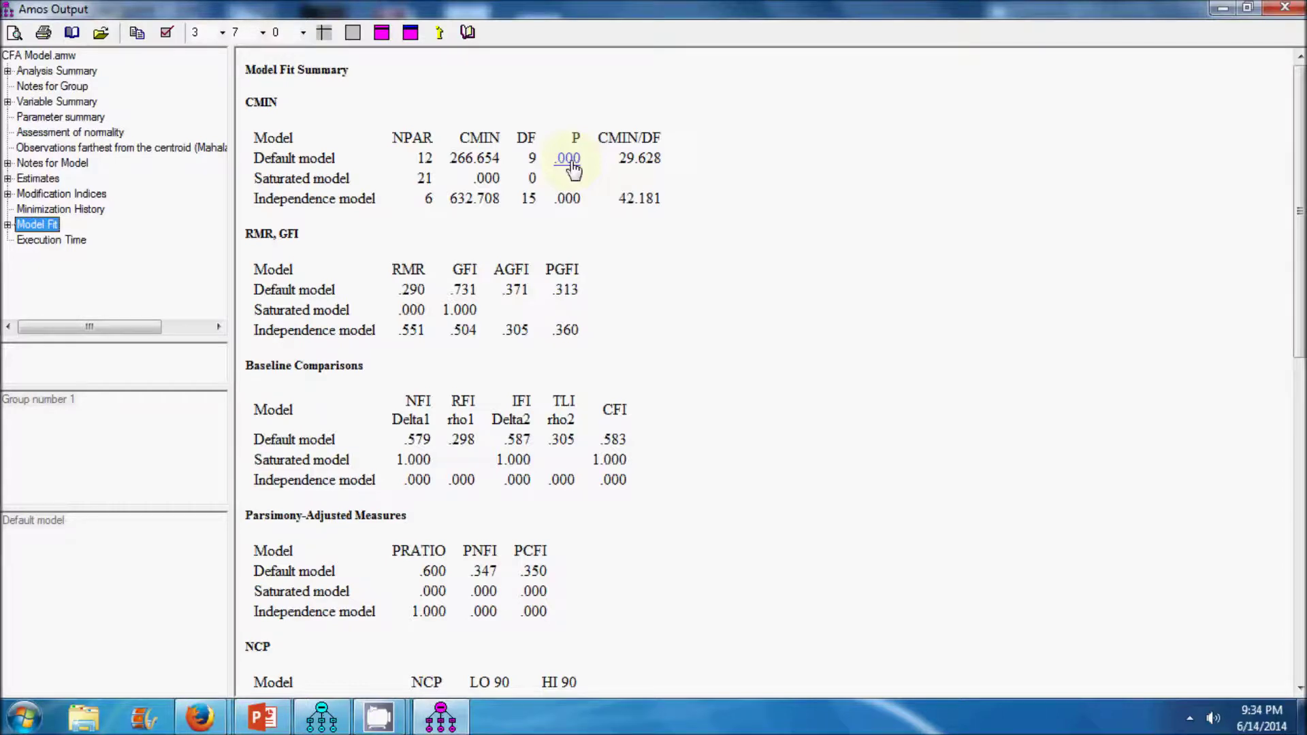
# - Scroll through the Model Fit results, noting RMR and GFI, then display the Modification Indices
pyautogui.hscroll(1, 703, 390)
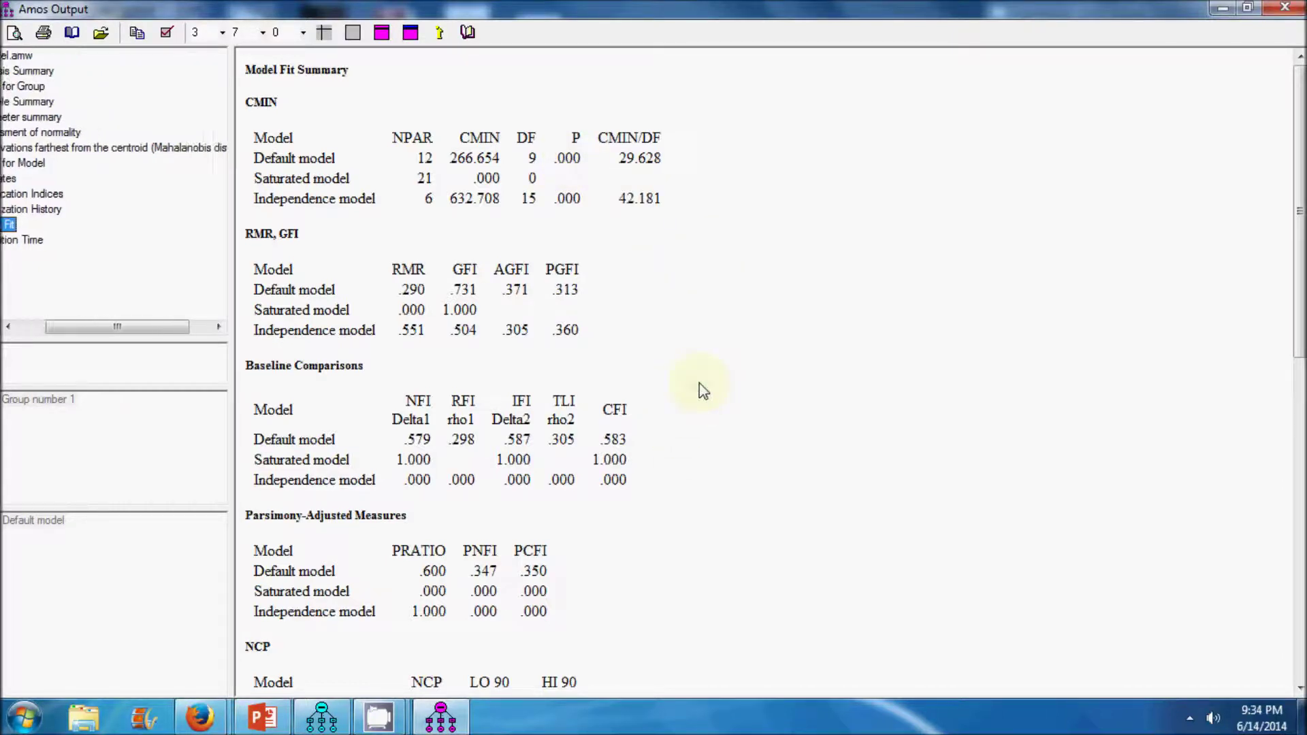
pyautogui.hscroll(-1, 700, 383)
pyautogui.click(676, 349)
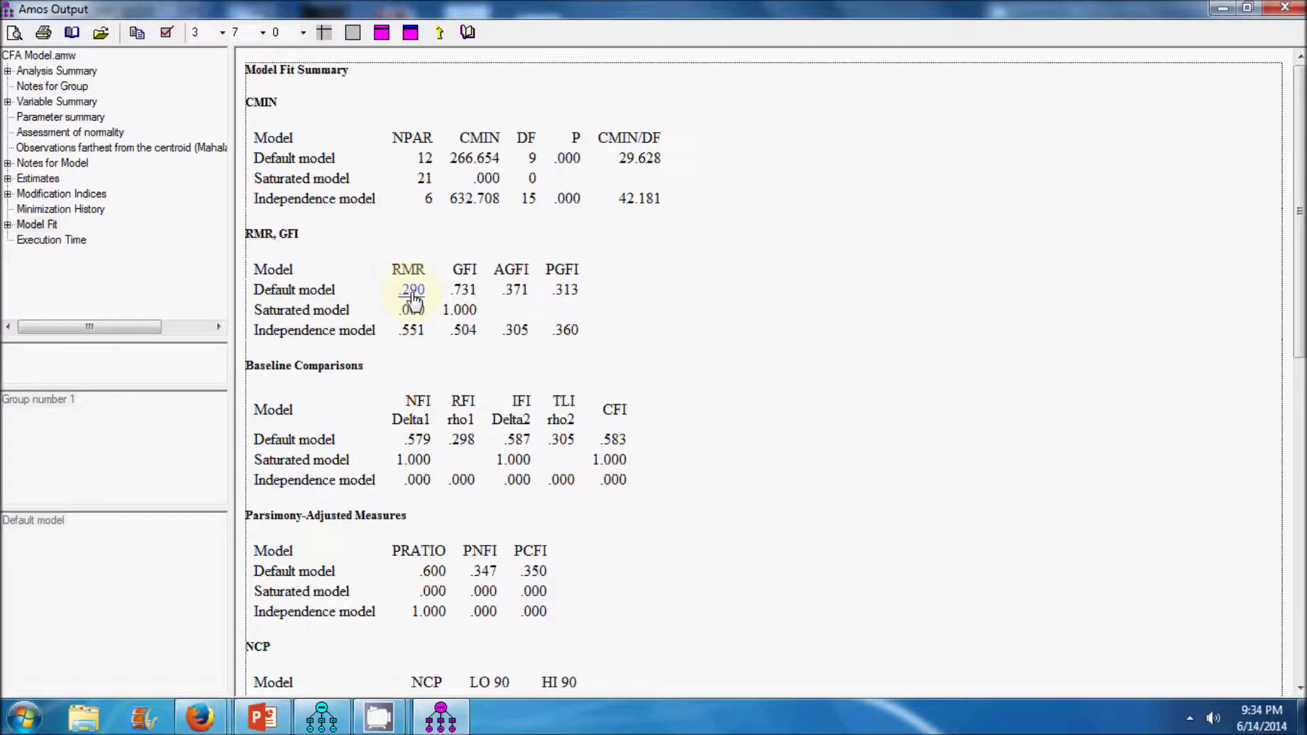
pyautogui.scroll(-5, 413, 297)
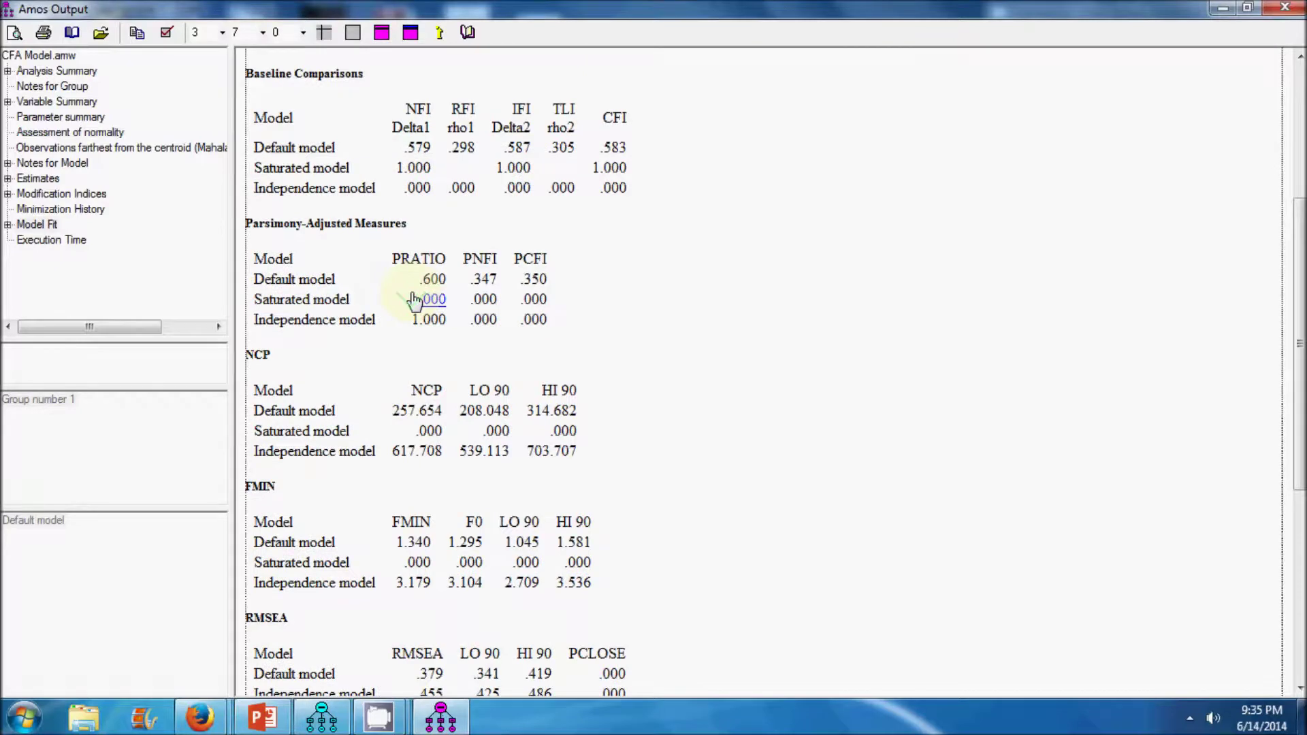
pyautogui.scroll(-3, 415, 300)
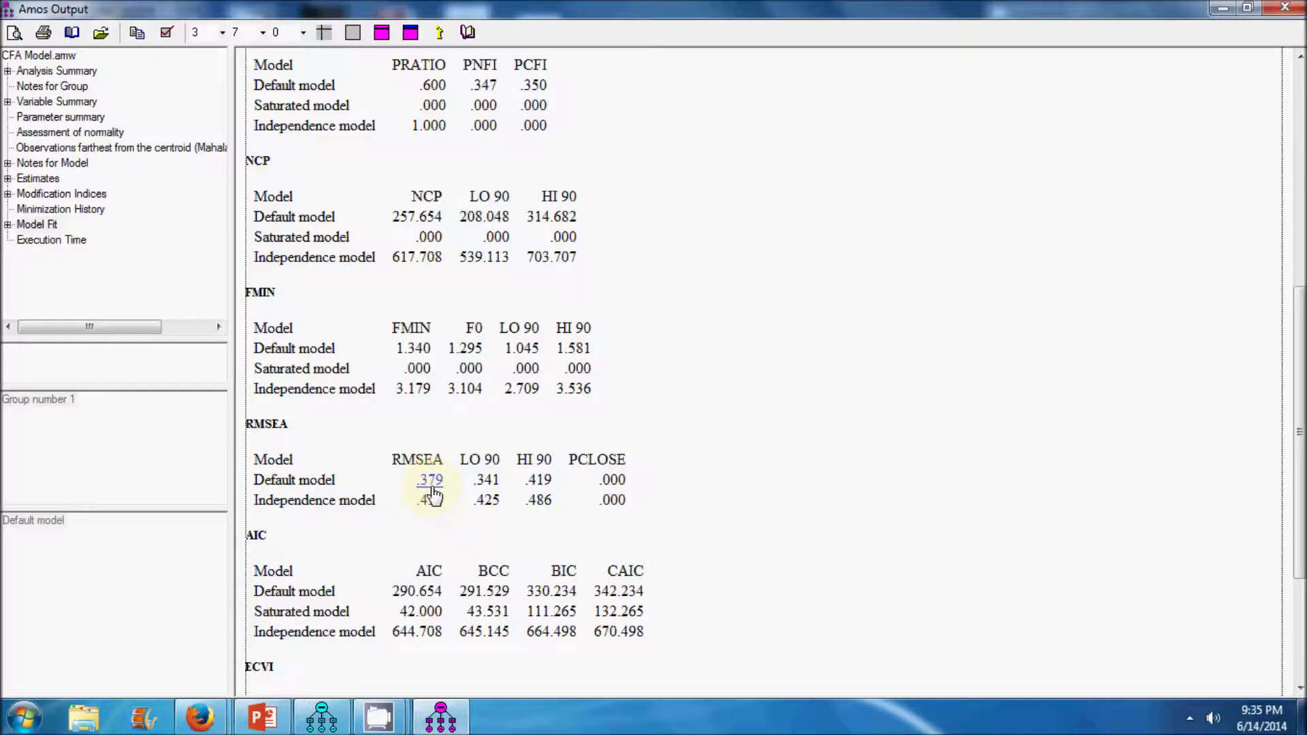
pyautogui.scroll(8, 615, 430)
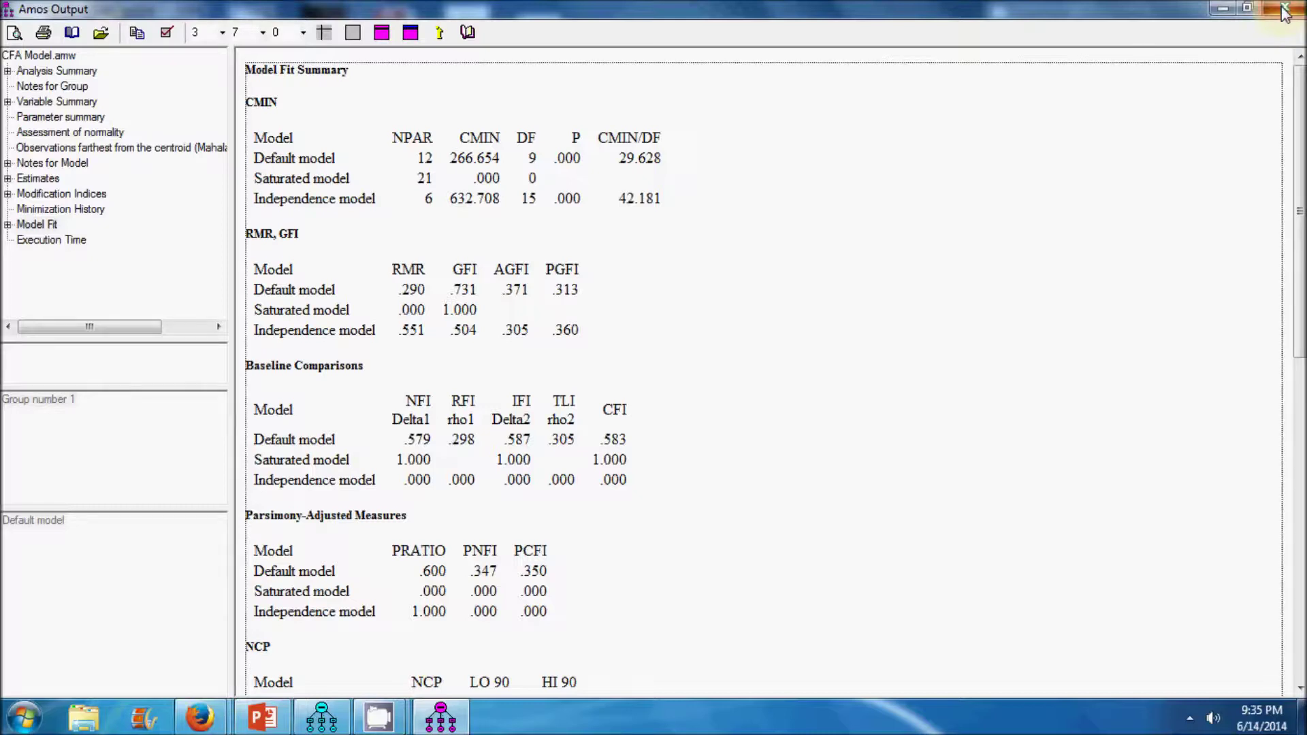
pyautogui.click(927, 295)
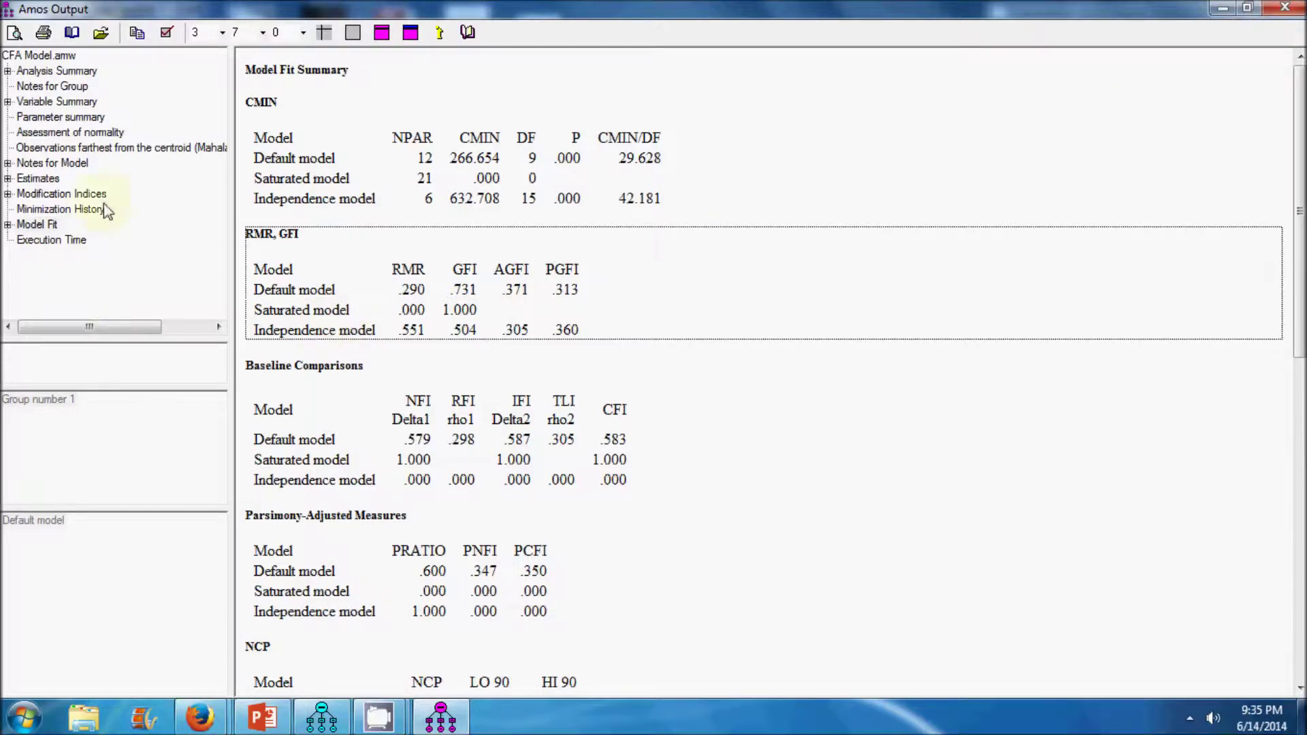
pyautogui.click(64, 196)
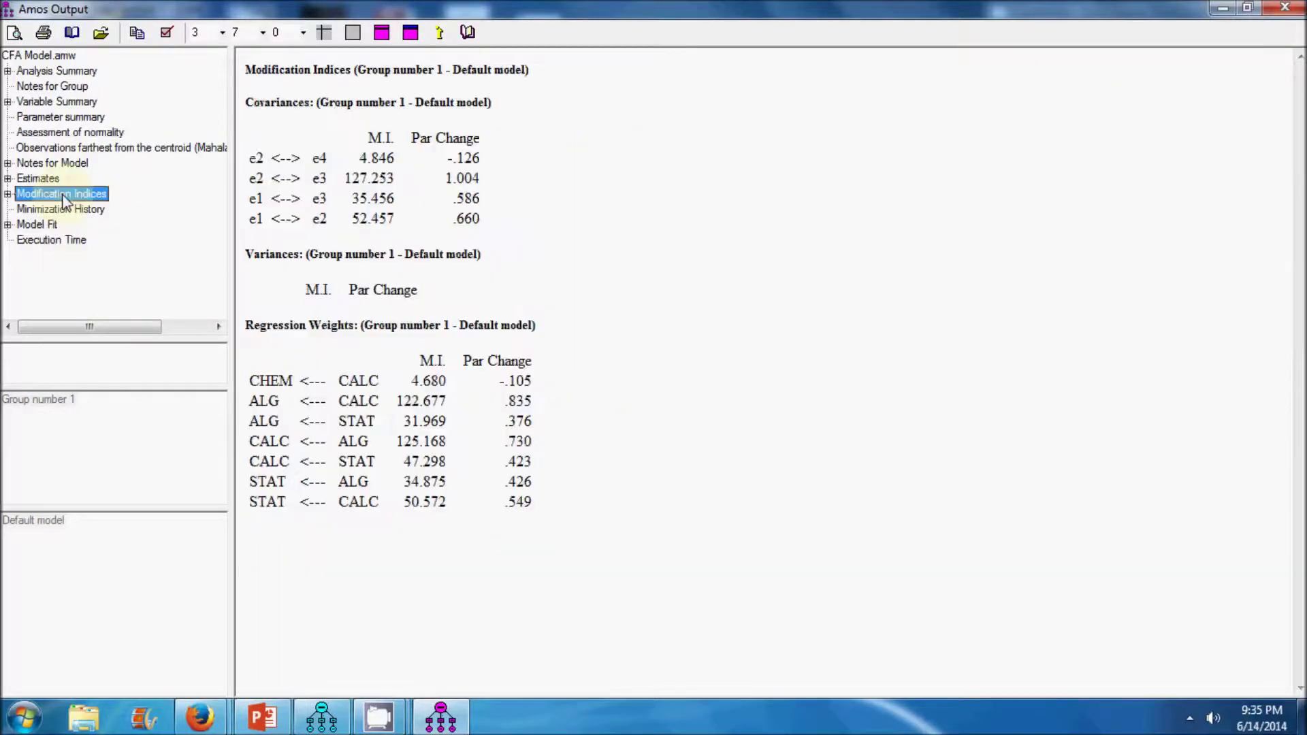
# - Note the suggested e2<->e3 error covariance, then close Amos Output back to the diagram
pyautogui.click(534, 225)
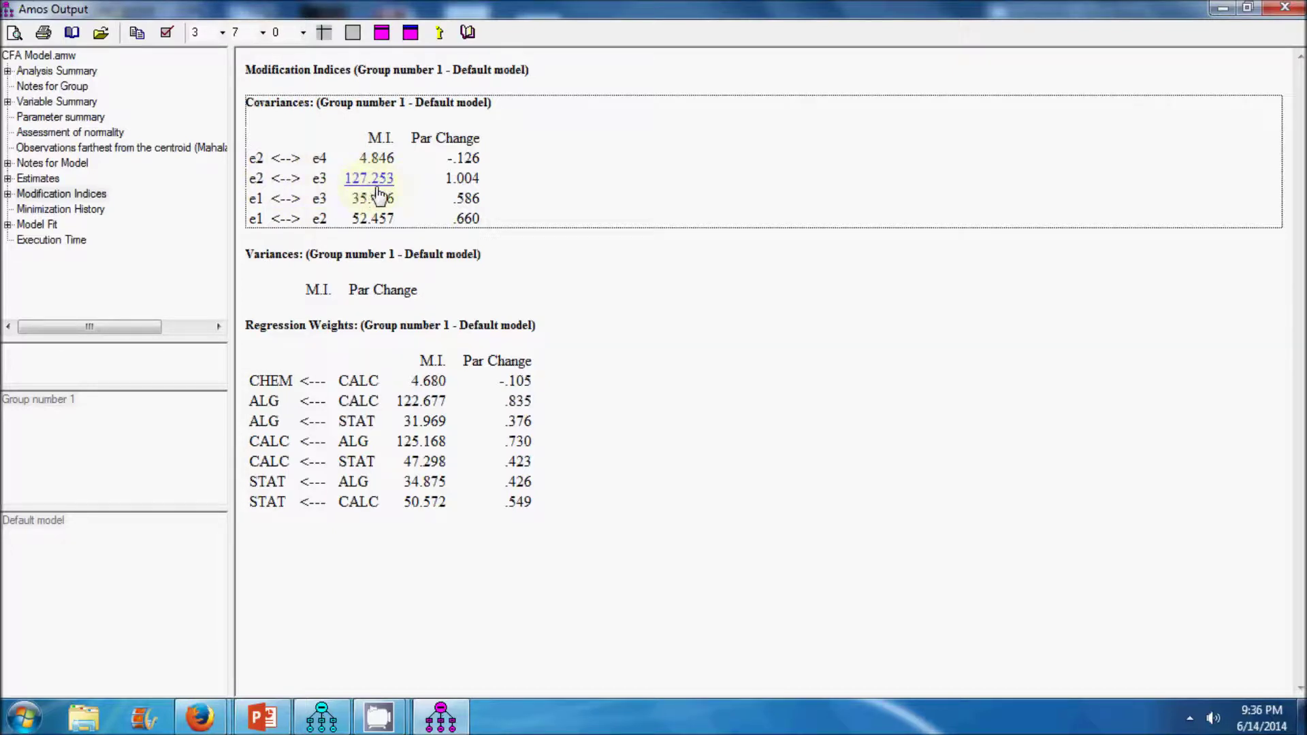
pyautogui.click(1291, 9)
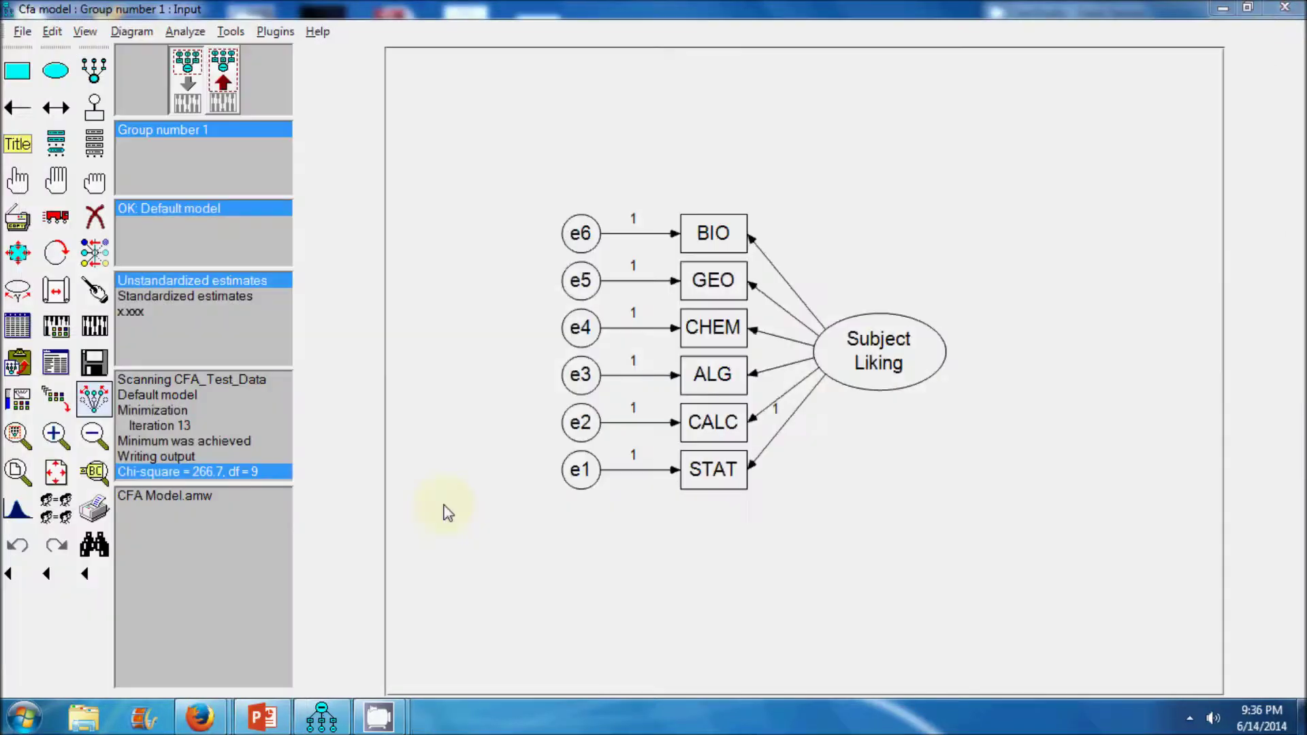
# - Correlate error terms e2 and e3 and re-estimate, giving chi-square 64.9 with 8 df
pyautogui.click(66, 115)
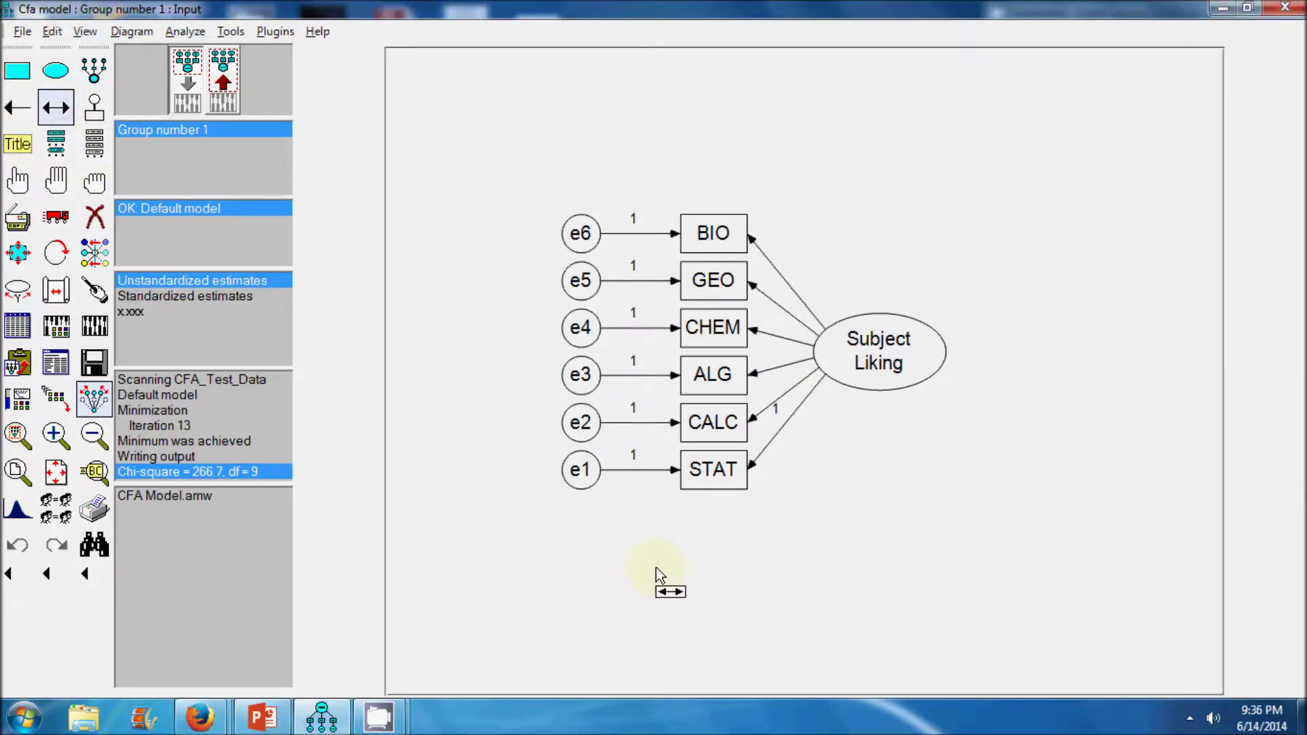
pyautogui.moveTo(565, 412); pyautogui.dragTo(578, 375)
pyautogui.click(96, 328)
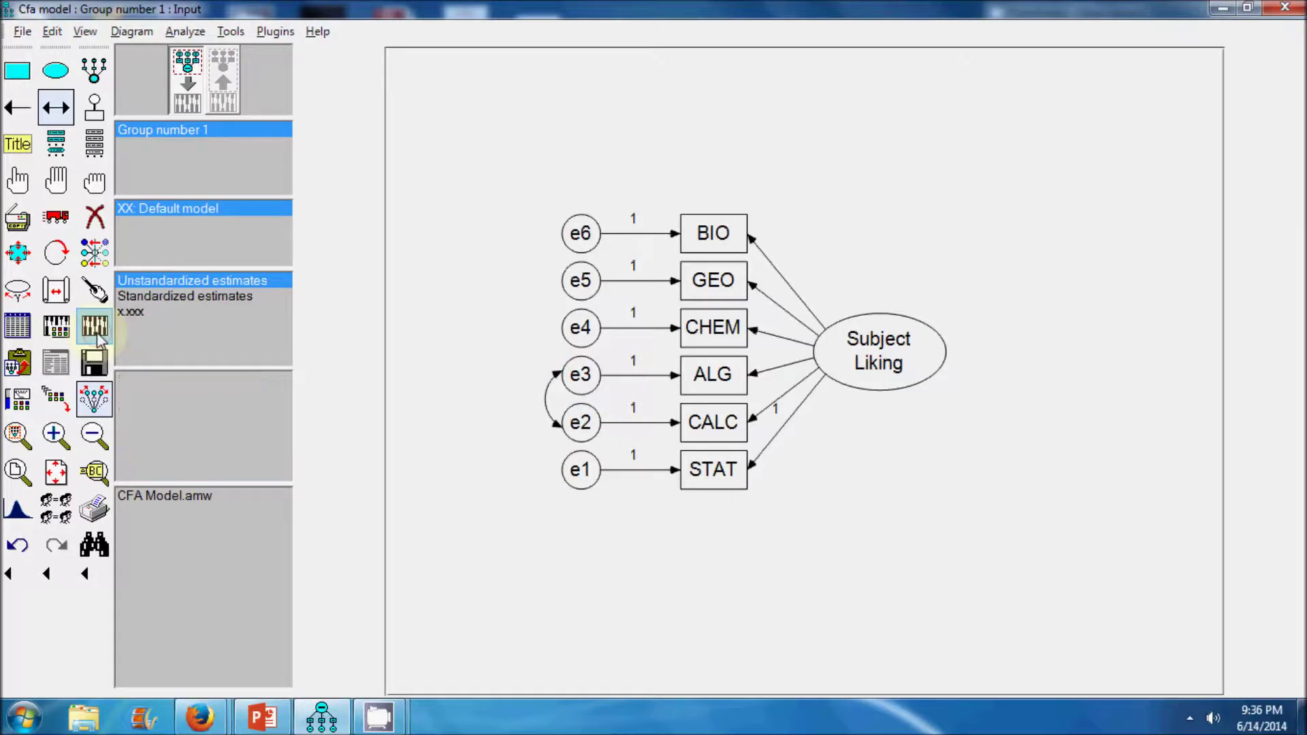
pyautogui.click(53, 395)
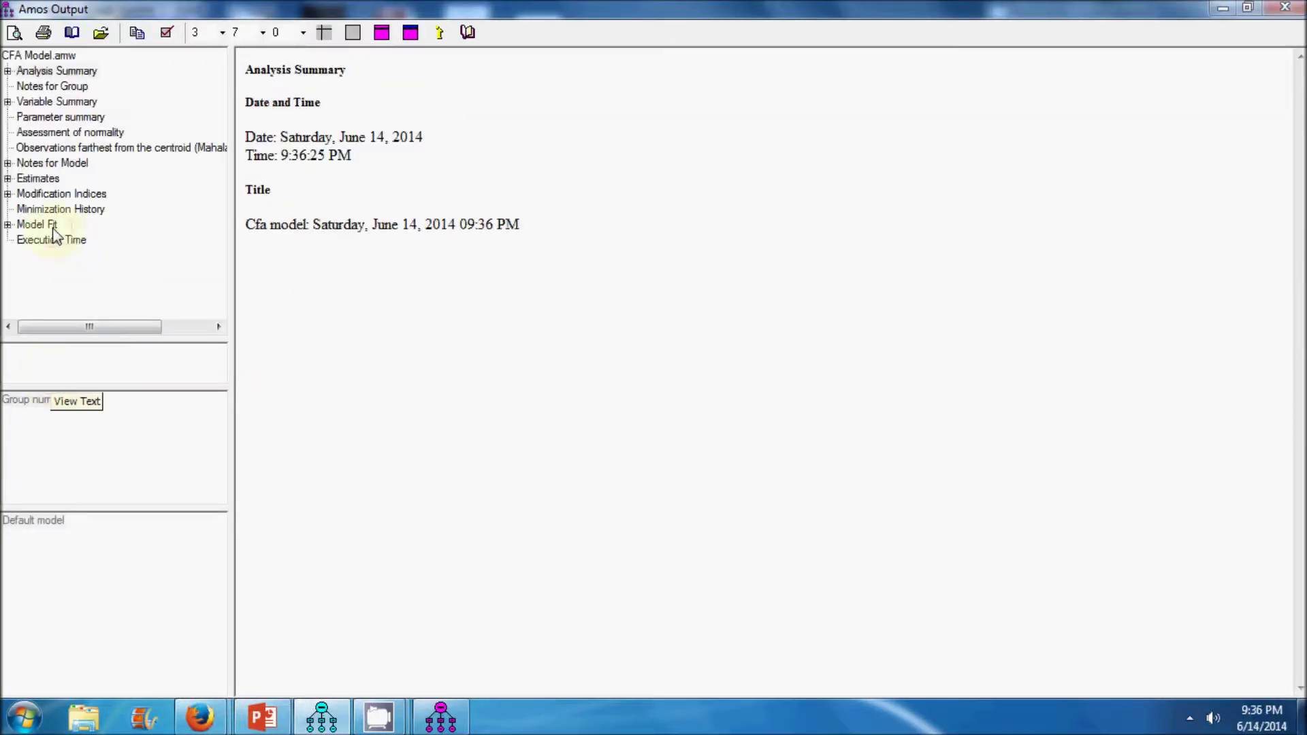
# - Review the RMR/GFI model fit tables and modification indices, then close the output
pyautogui.click(38, 224)
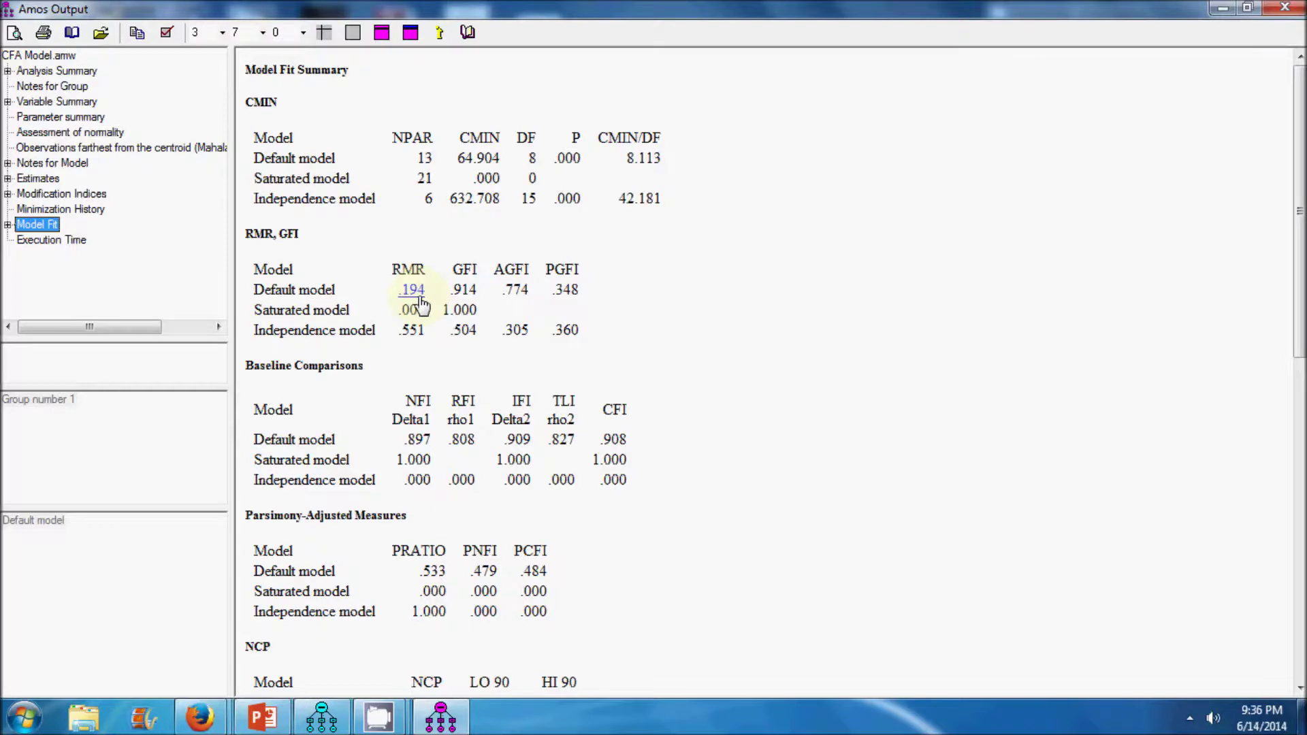
pyautogui.click(735, 302)
pyautogui.scroll(-7, 734, 301)
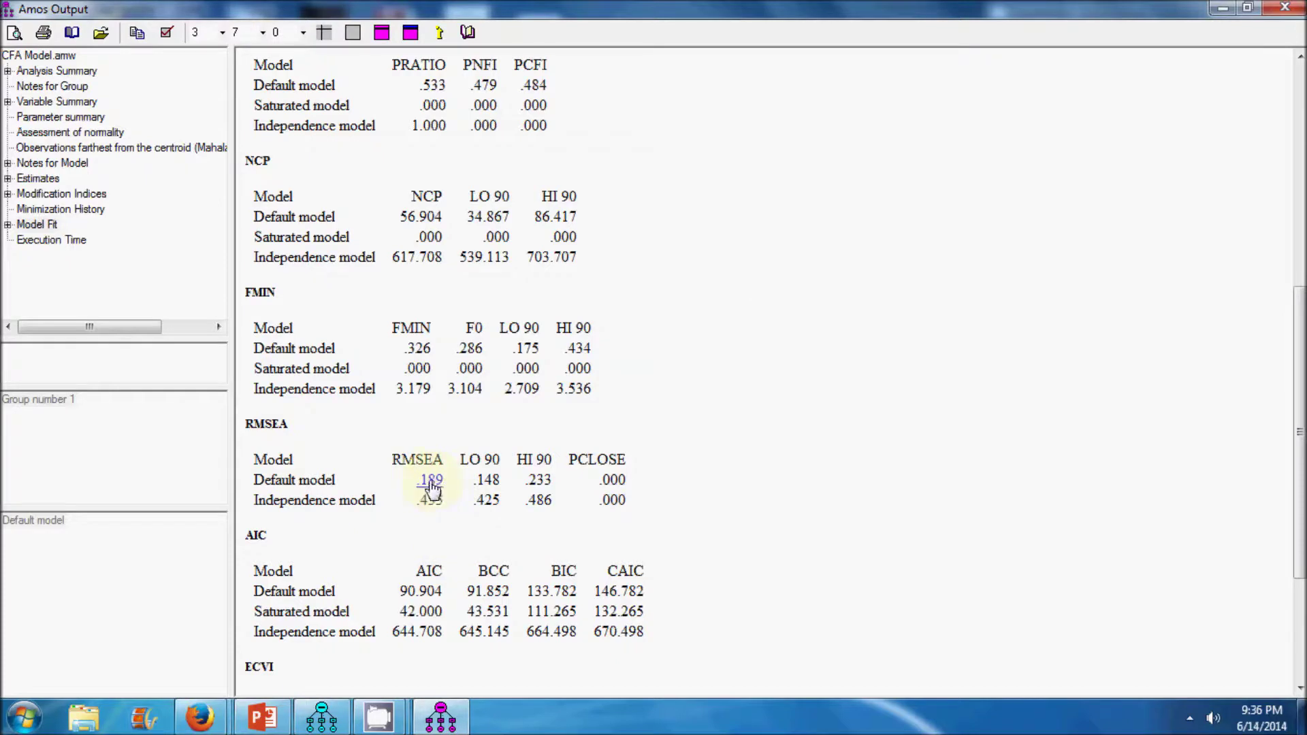
pyautogui.click(57, 195)
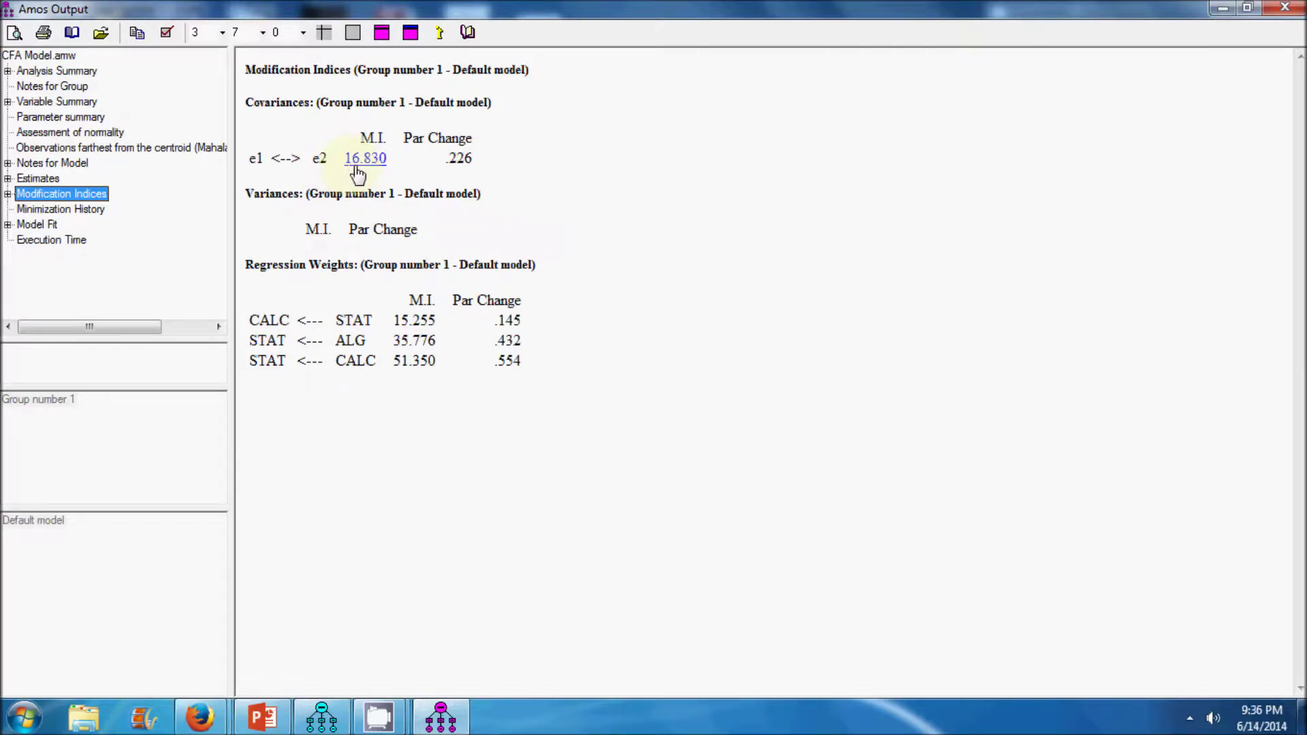
pyautogui.click(1284, 6)
pyautogui.click(56, 107)
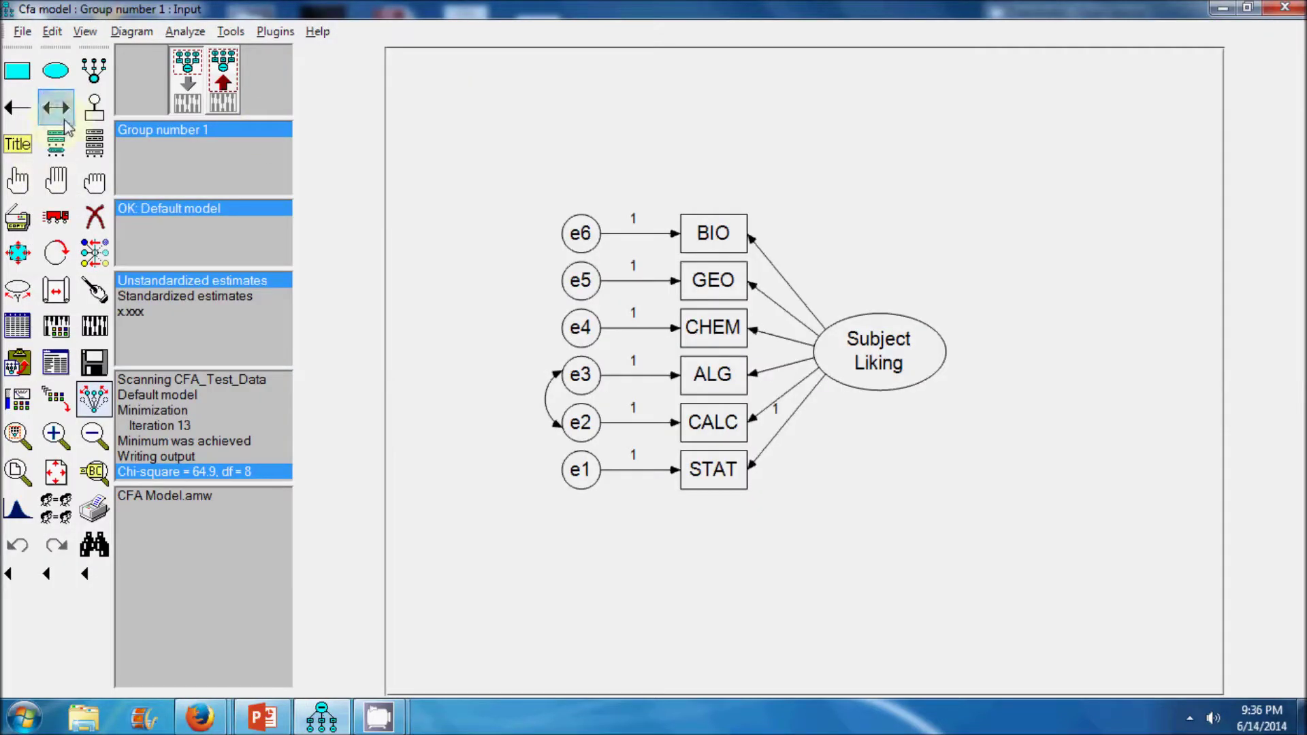
# - Correlate error terms e1 and e2 and re-estimate, giving chi-square 43.3 with 7 df
pyautogui.moveTo(562, 446); pyautogui.dragTo(569, 423)
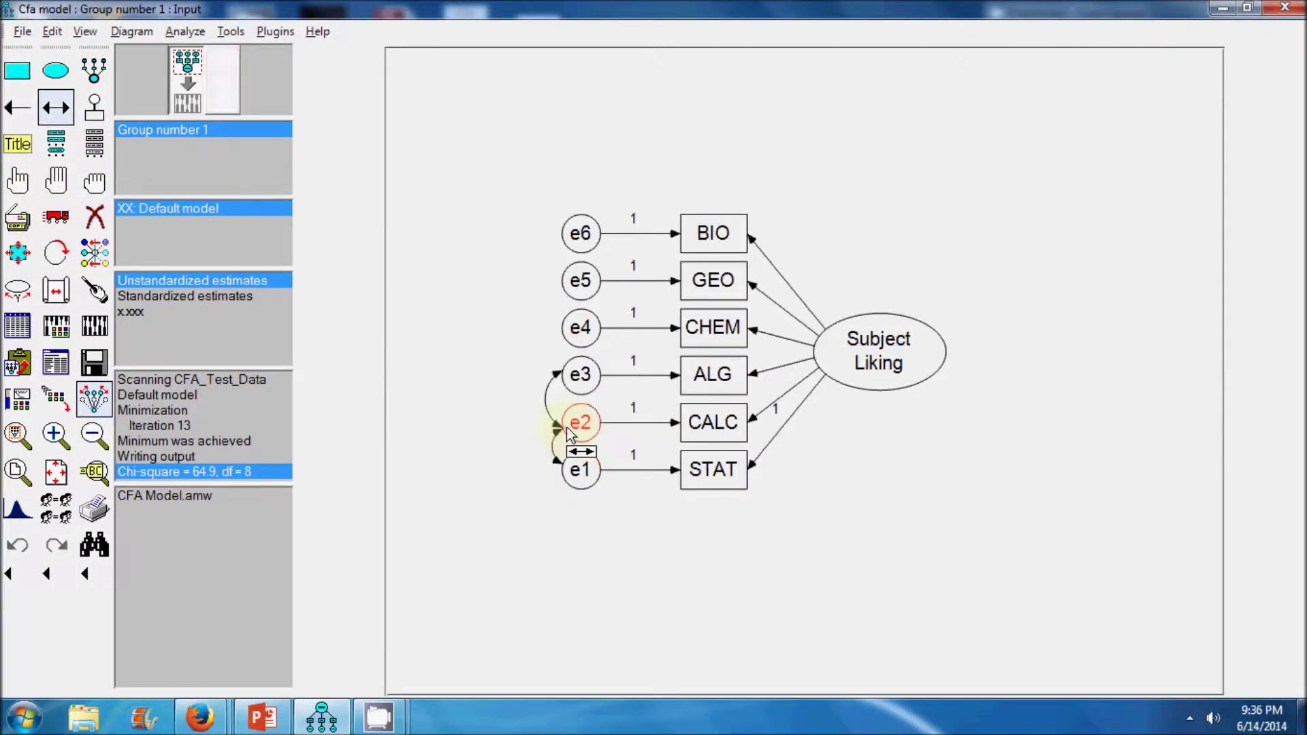
pyautogui.click(95, 327)
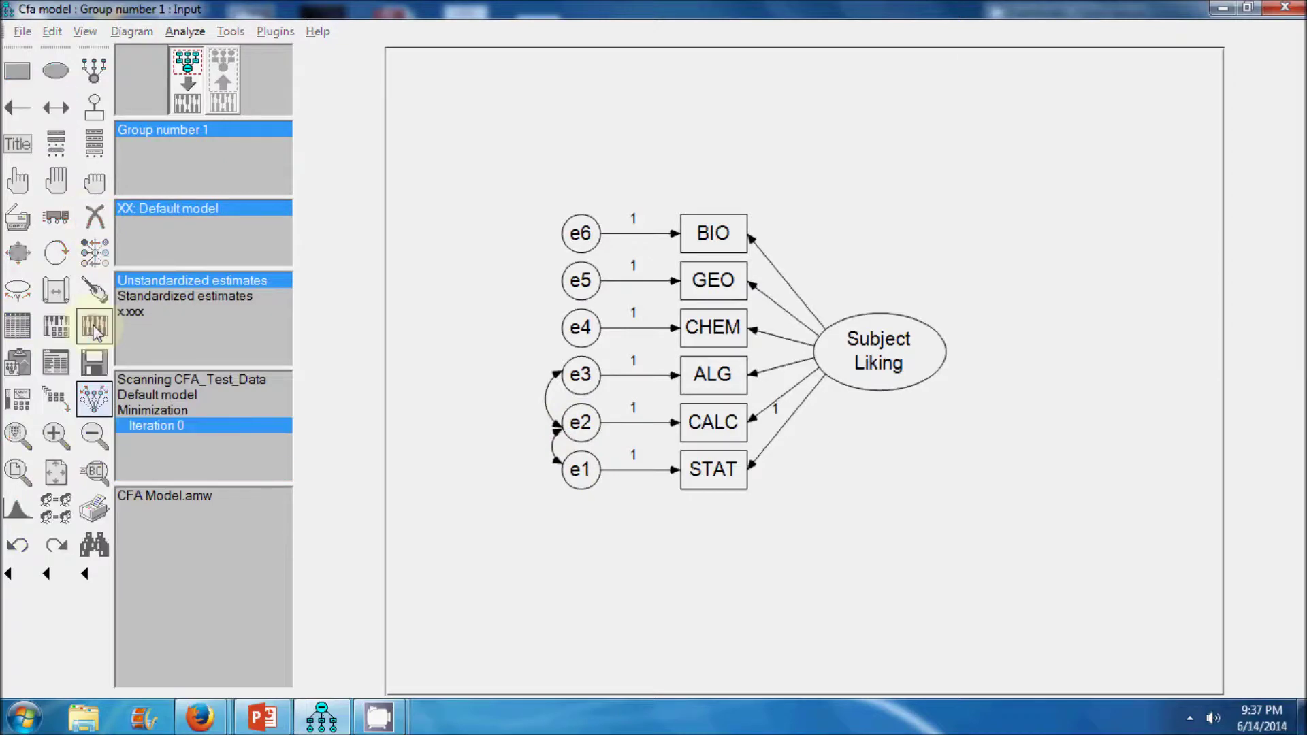
pyautogui.click(54, 364)
# - Check the model fit tables and modification indices (e1<->e3 M.I. 11.559), then close the output
pyautogui.click(41, 224)
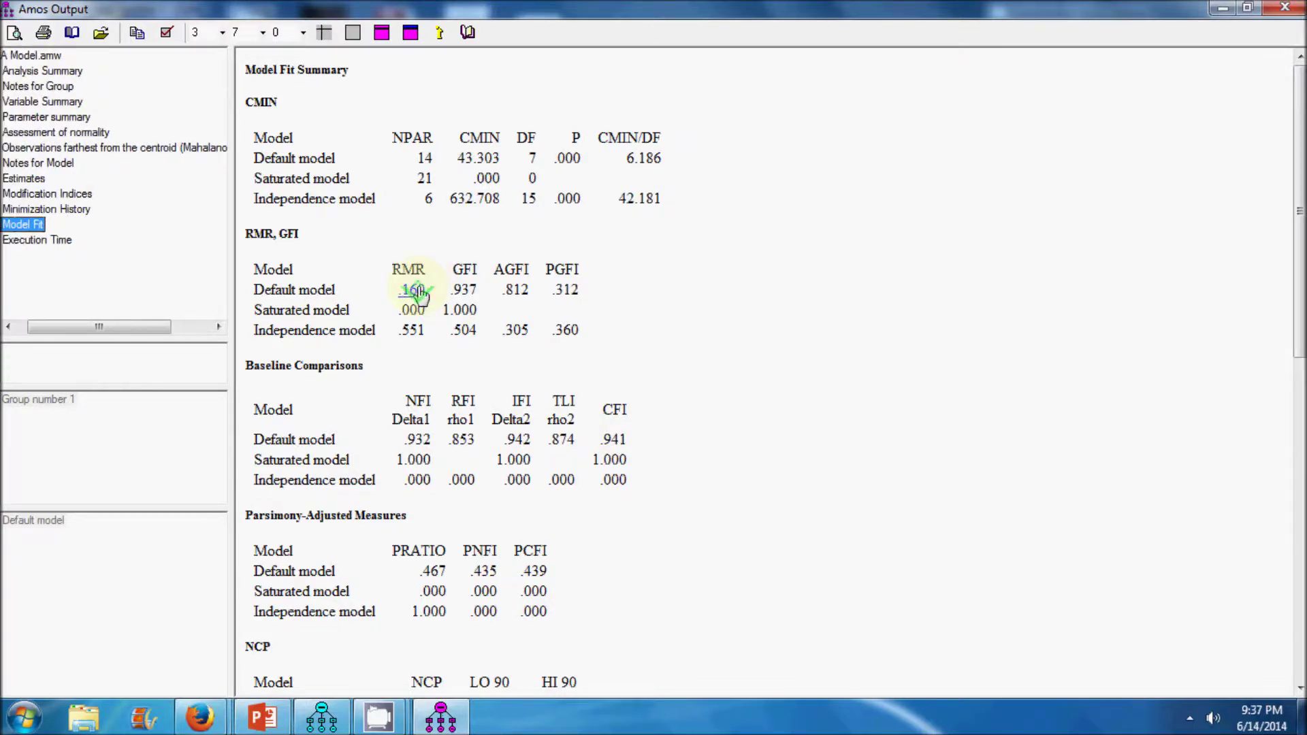
pyautogui.click(706, 296)
pyautogui.scroll(-4, 707, 296)
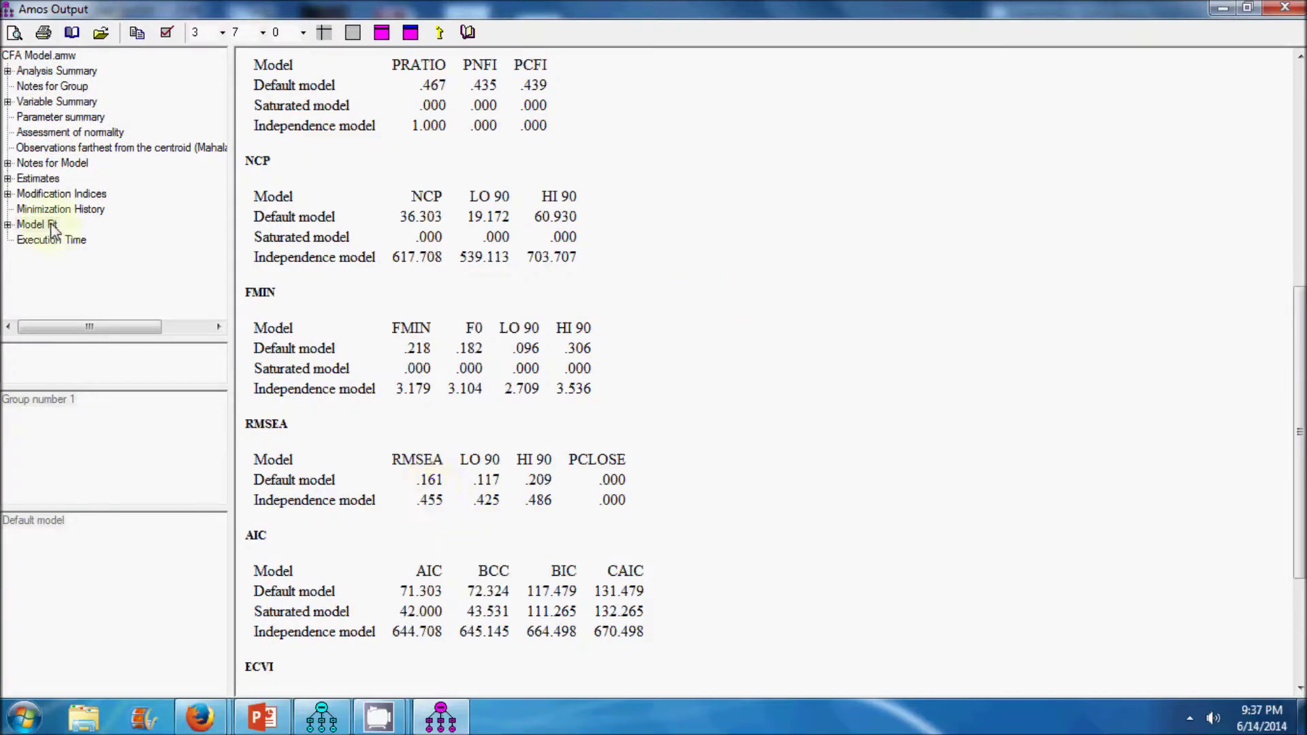
pyautogui.click(45, 194)
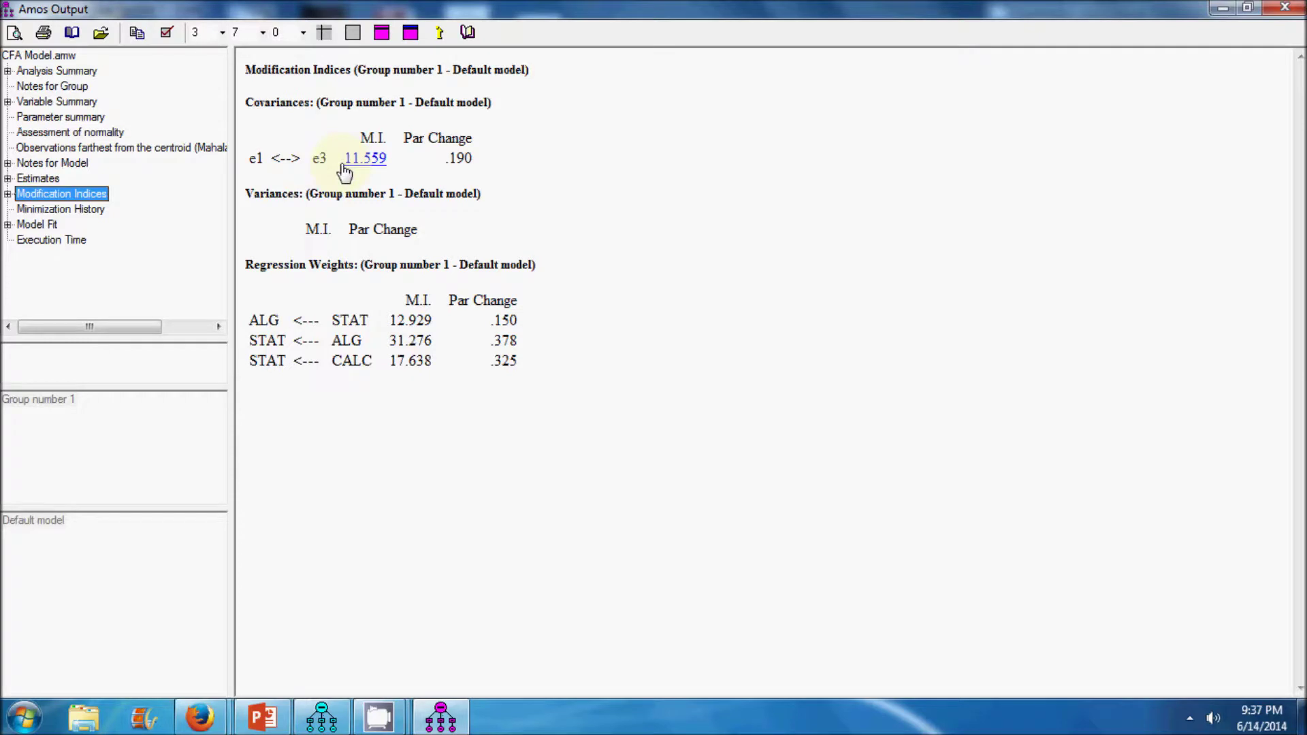
pyautogui.click(1284, 8)
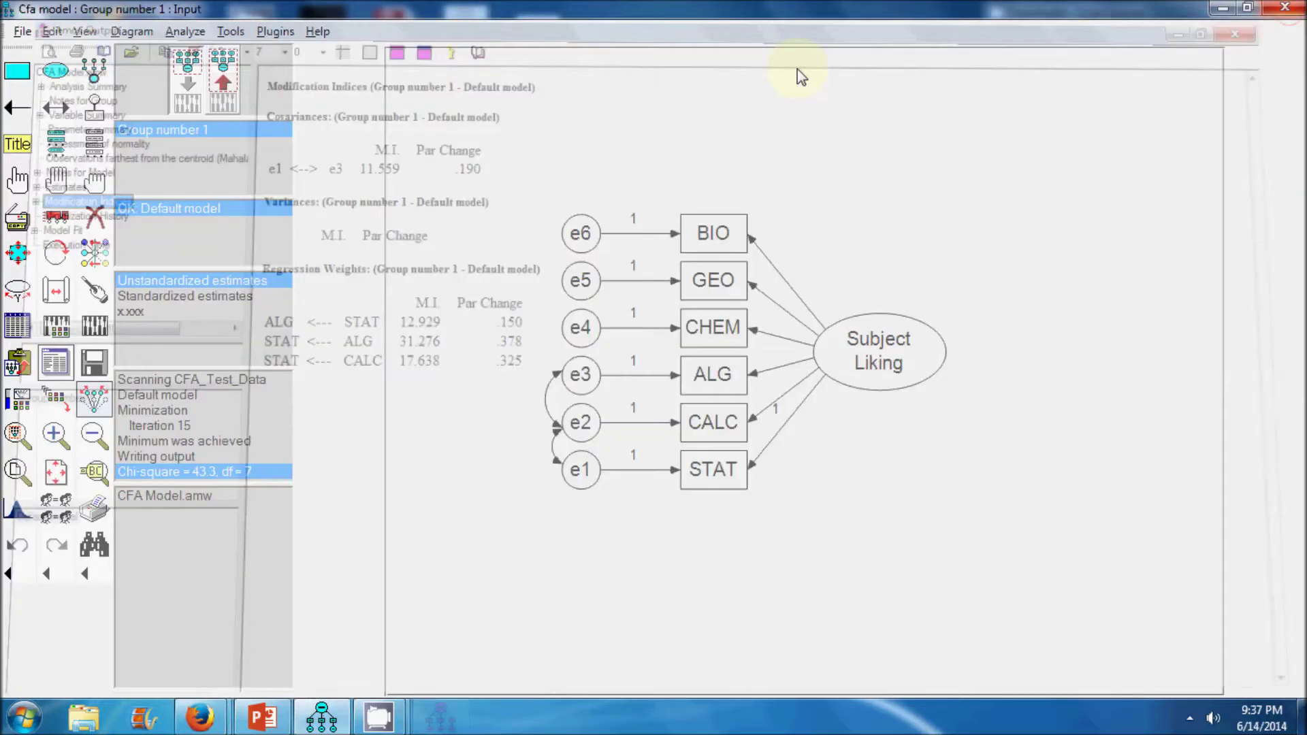
# - Correlate error terms e1 and e3 and re-estimate the model with all three covariances
pyautogui.click(56, 107)
pyautogui.moveTo(569, 490); pyautogui.dragTo(564, 376)
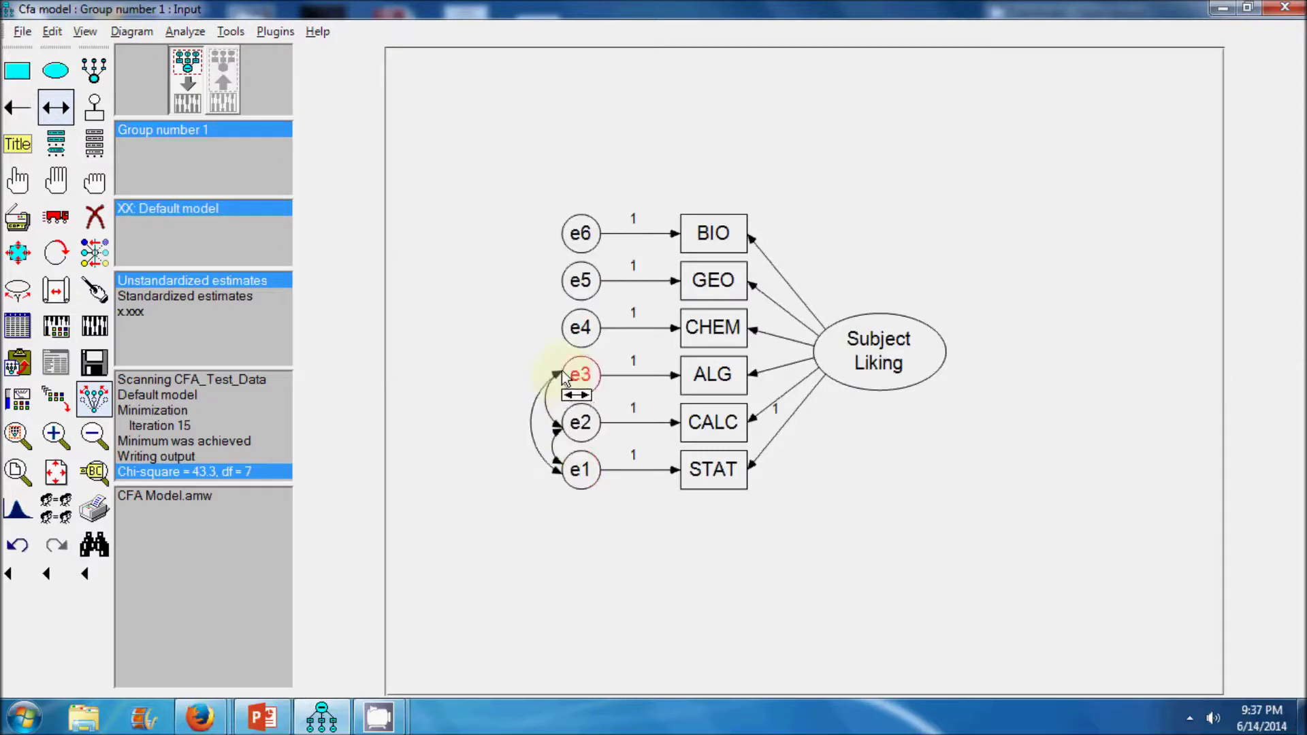
pyautogui.click(95, 331)
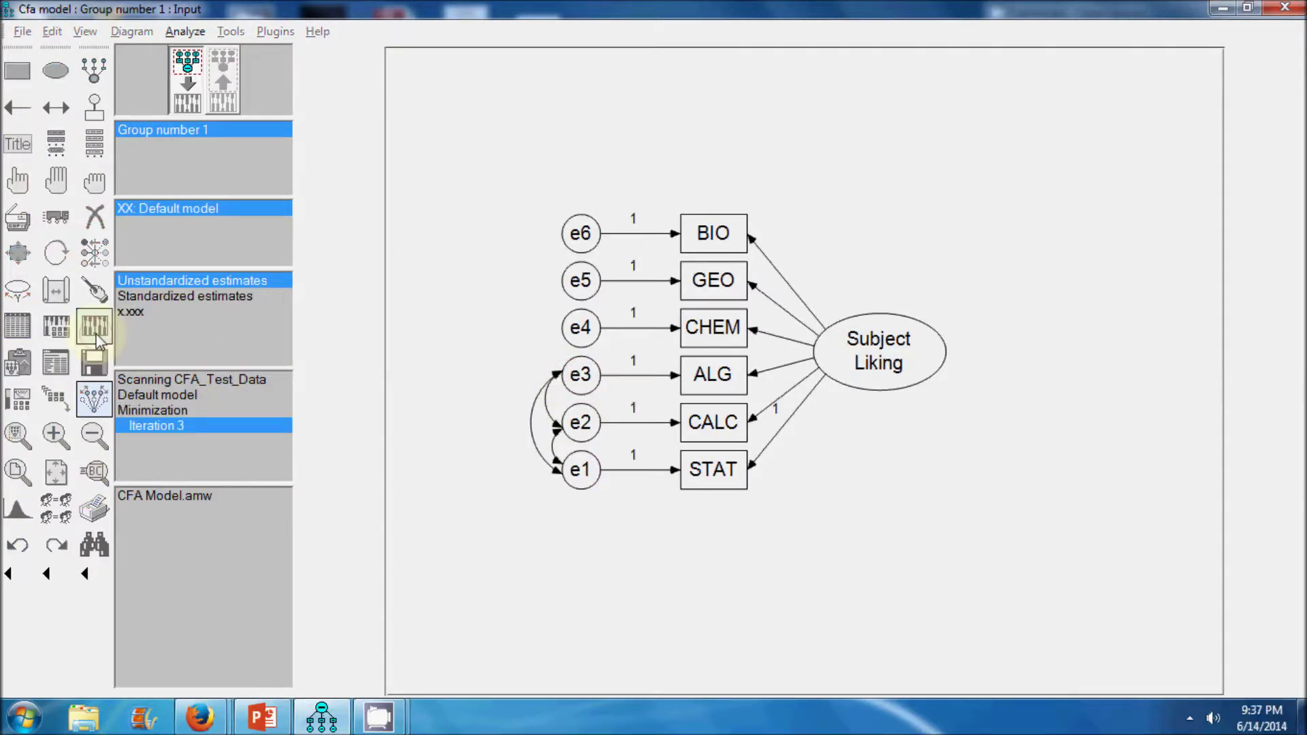
pyautogui.click(54, 366)
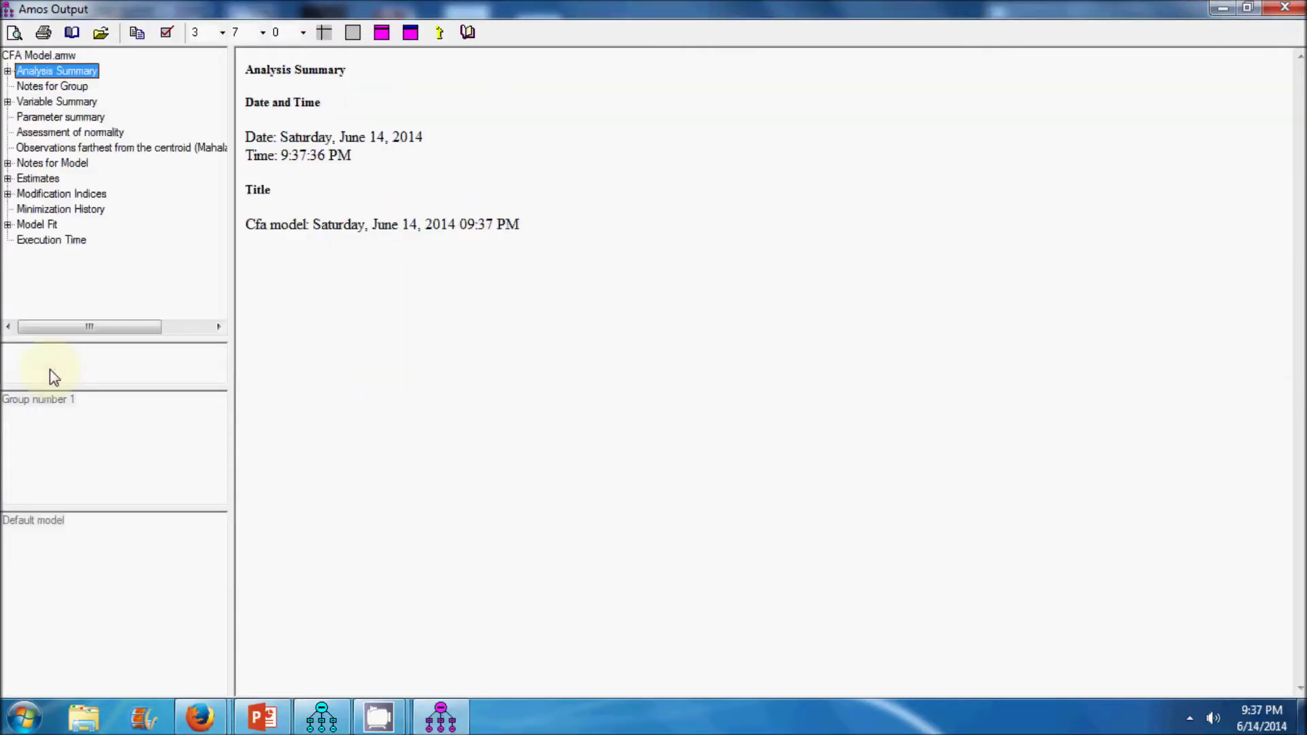
# - Review model fit showing chi-square 3.4, df 6, CFI 1.000, RMSEA .000, then close the output
pyautogui.click(42, 226)
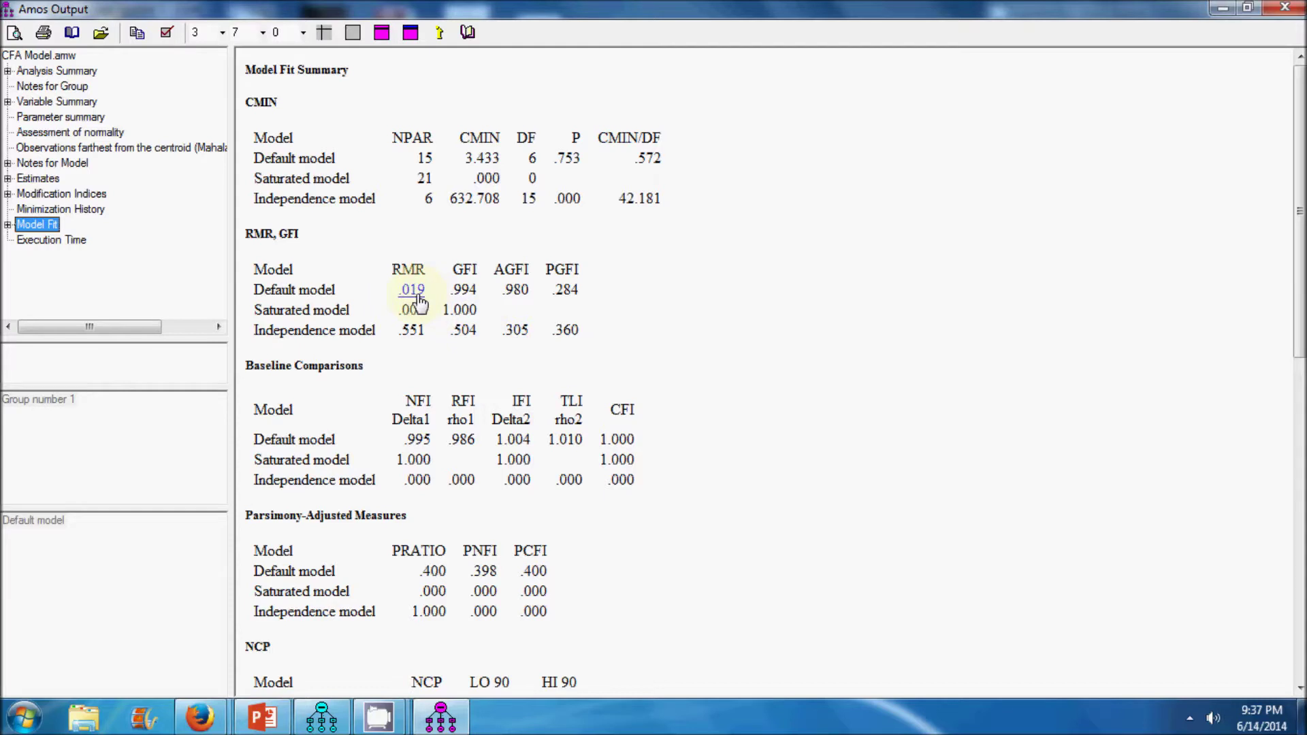
pyautogui.click(701, 313)
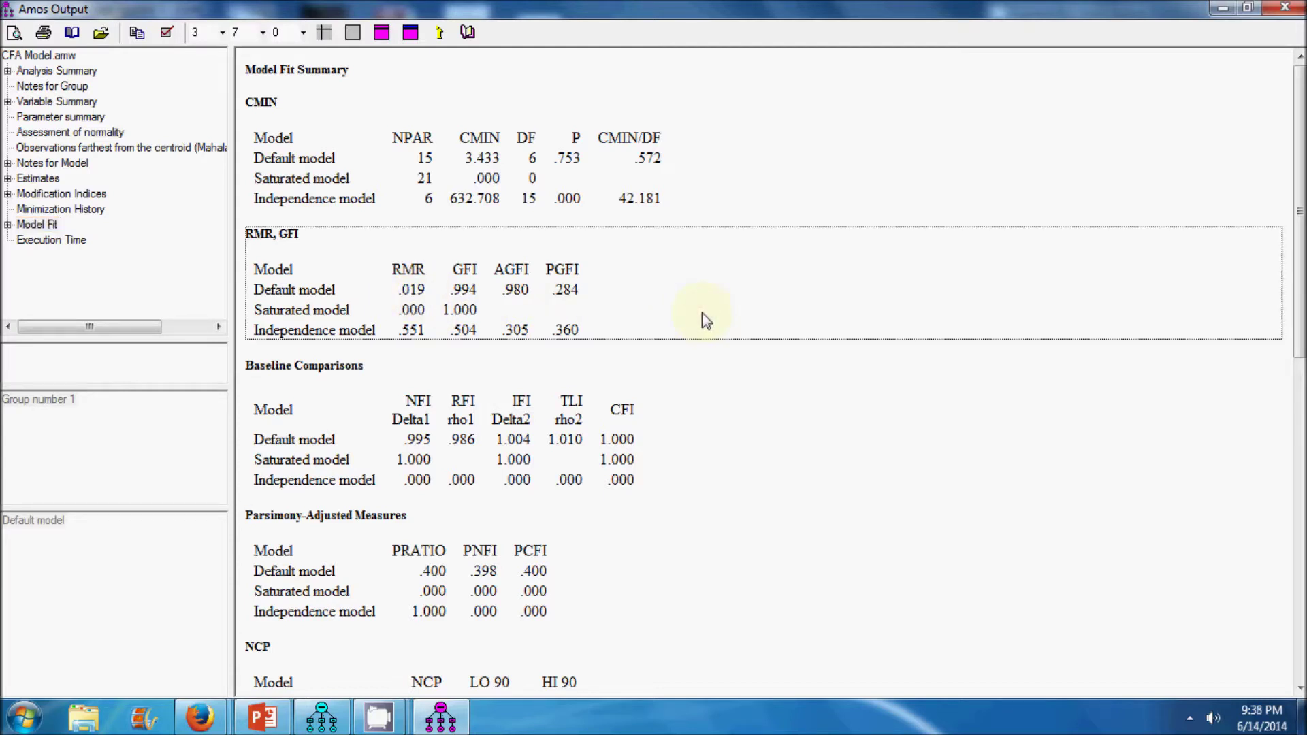
pyautogui.scroll(-10, 701, 312)
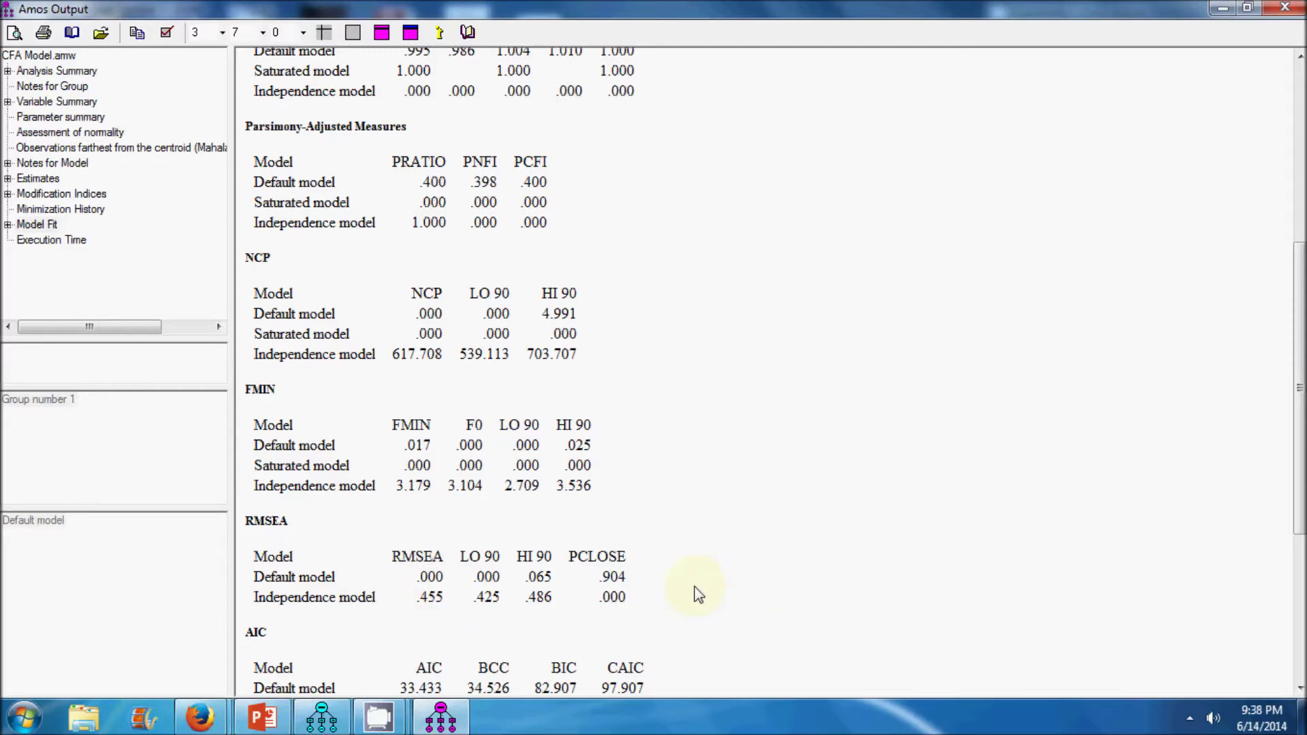
pyautogui.hotkey('alt', 'F4')
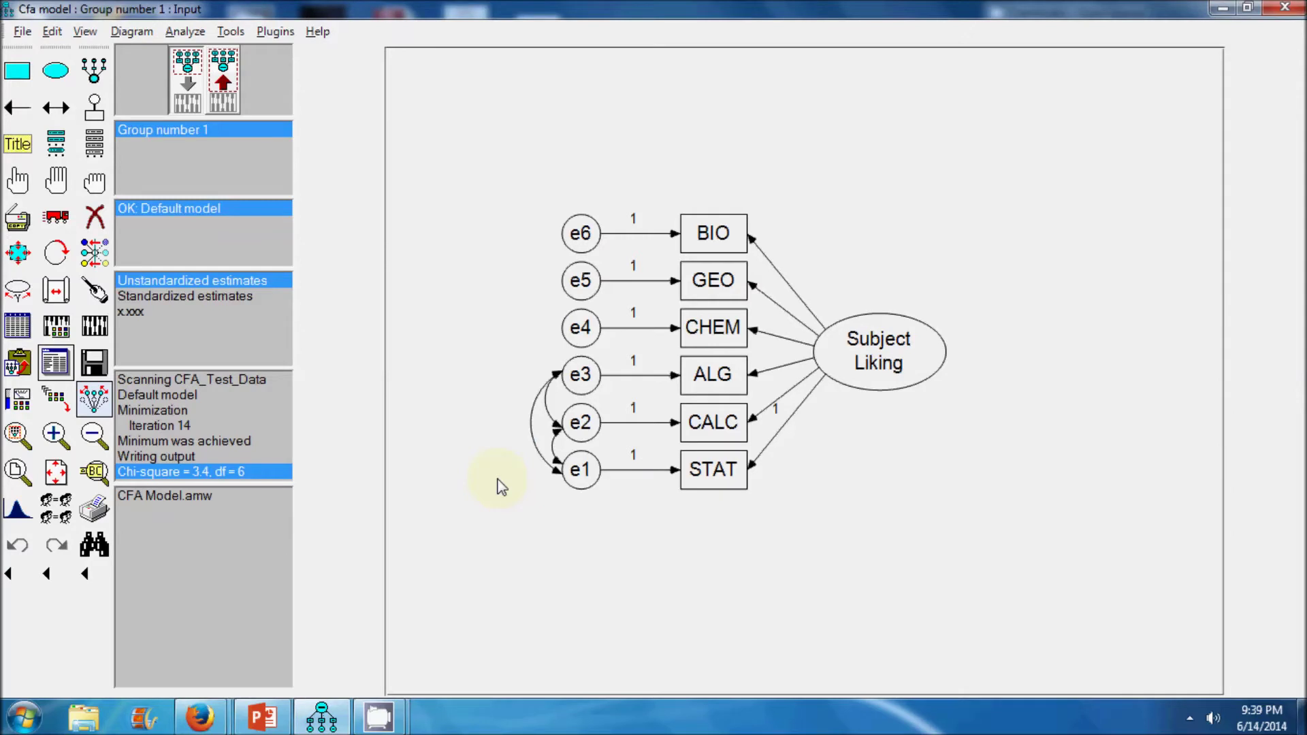